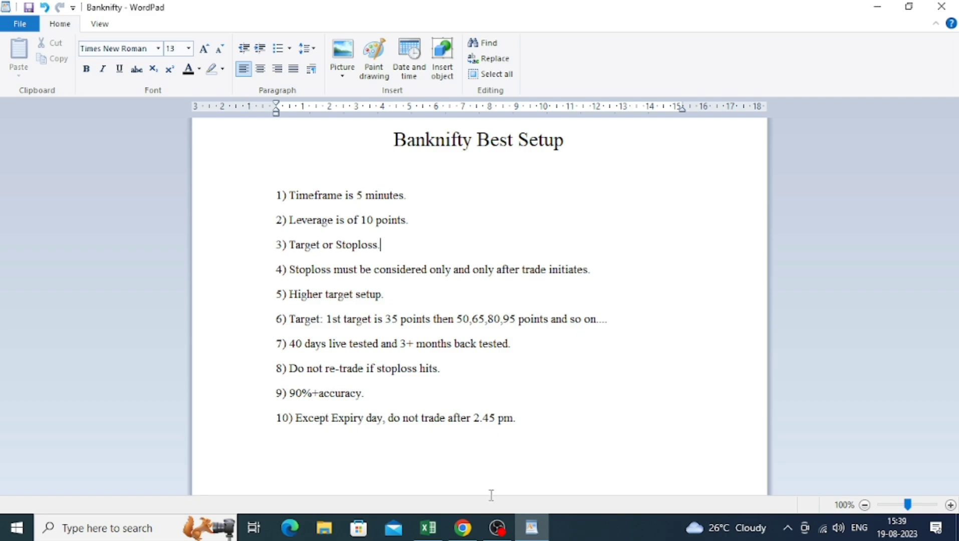
- Switch to the Banknifty workbook in Excel and check the first and last entries of the Date column
mouse_move(419, 532)
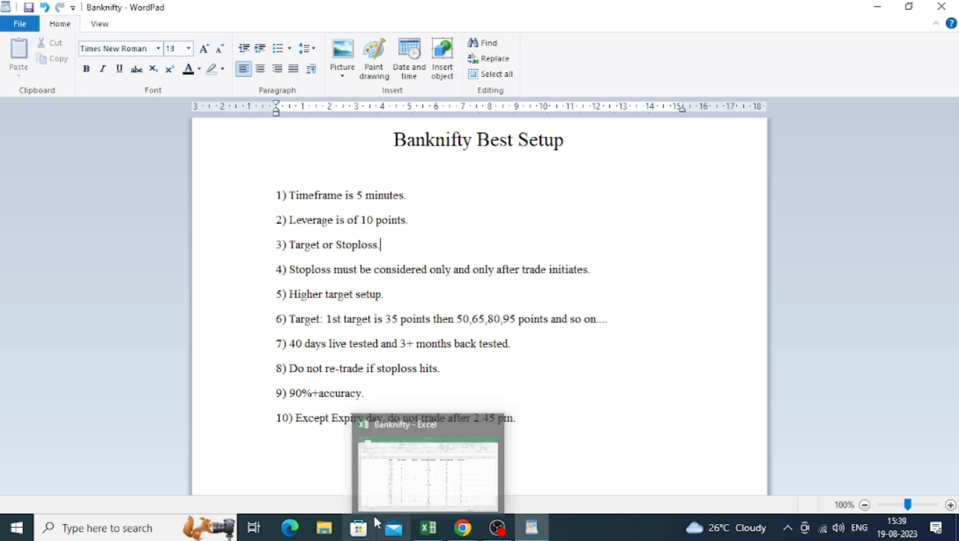
left_click(429, 532)
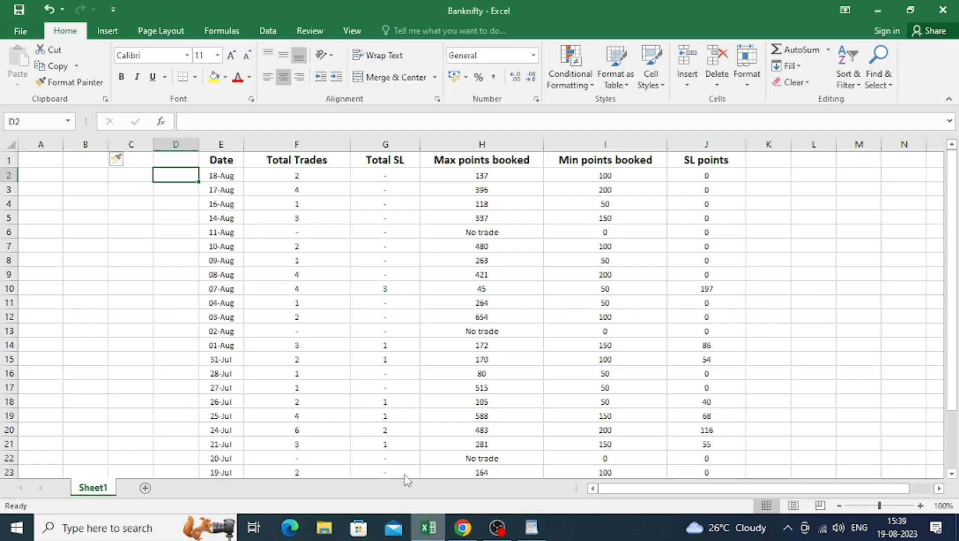
left_click(224, 179)
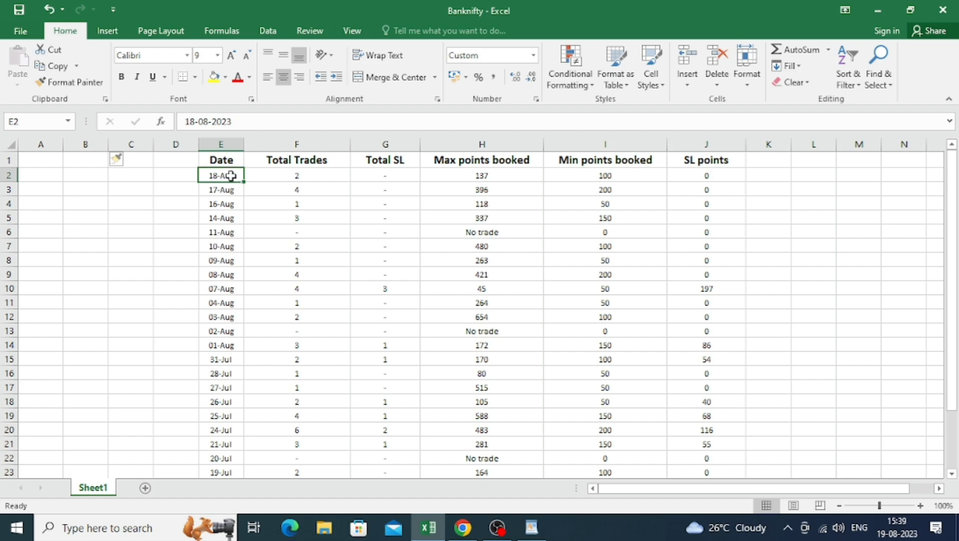
scroll(233, 195, "down", 3)
left_click(233, 399)
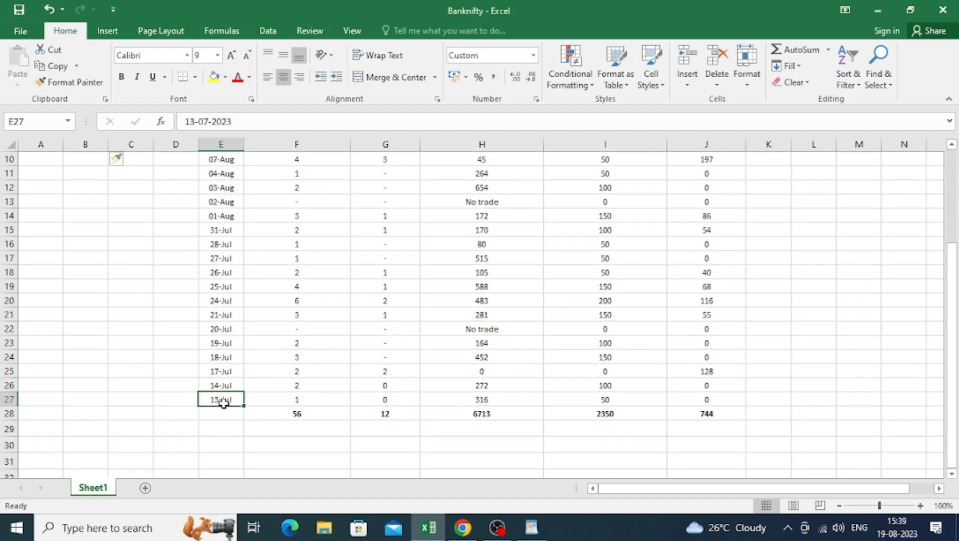
scroll(559, 347, "up", 3)
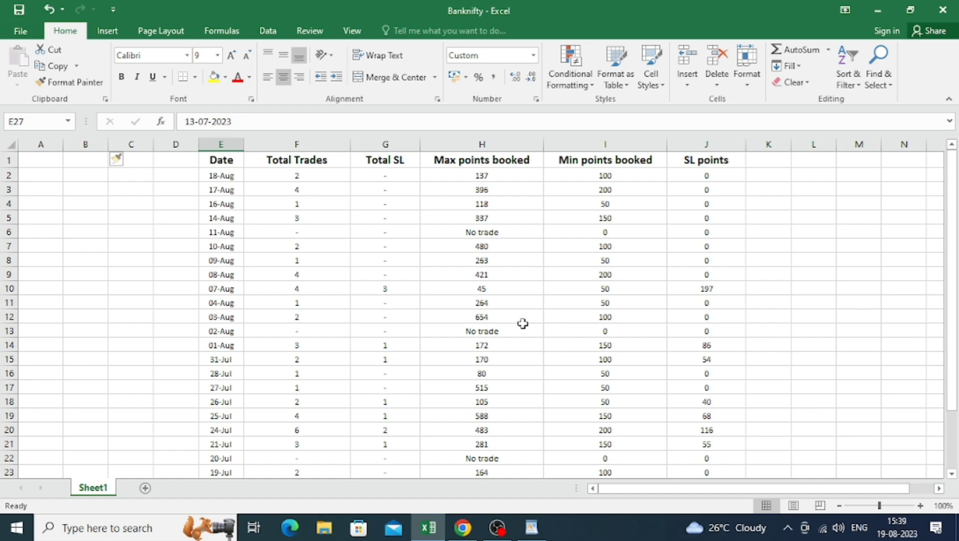
- Examine the daily entries in the Total Trades column and the sum formula in F28 across the full date range
left_click(306, 158)
key("ctrl+shift+Down")
left_click(321, 262)
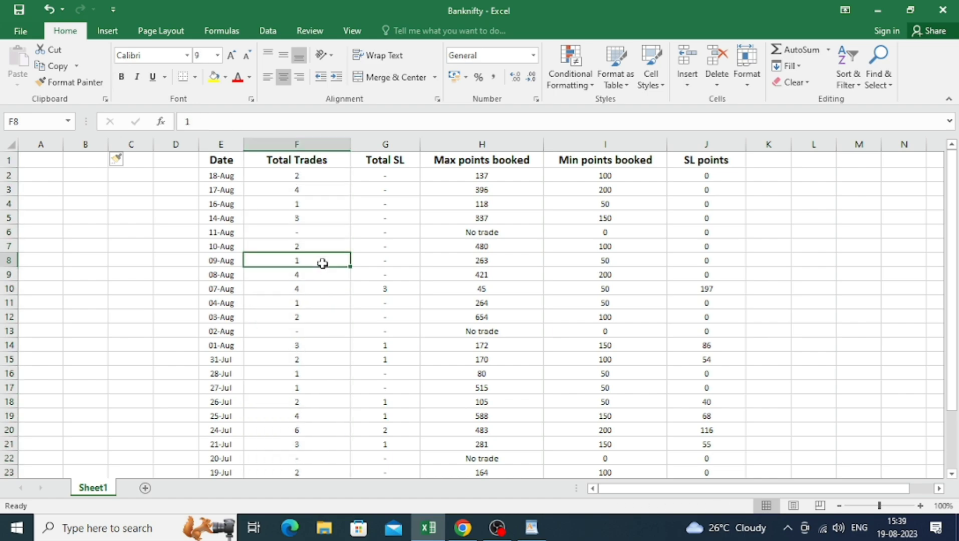
scroll(321, 269, "down", 3)
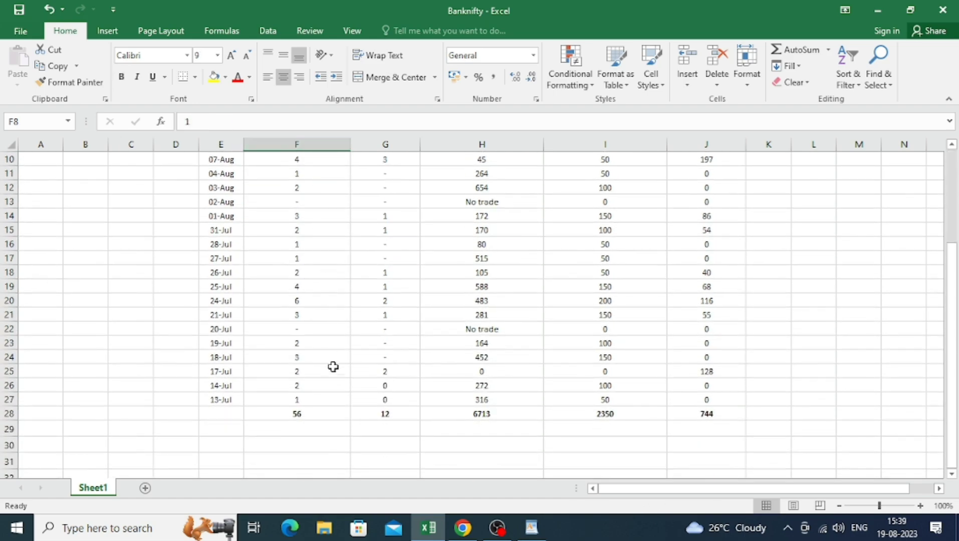
left_click(312, 415)
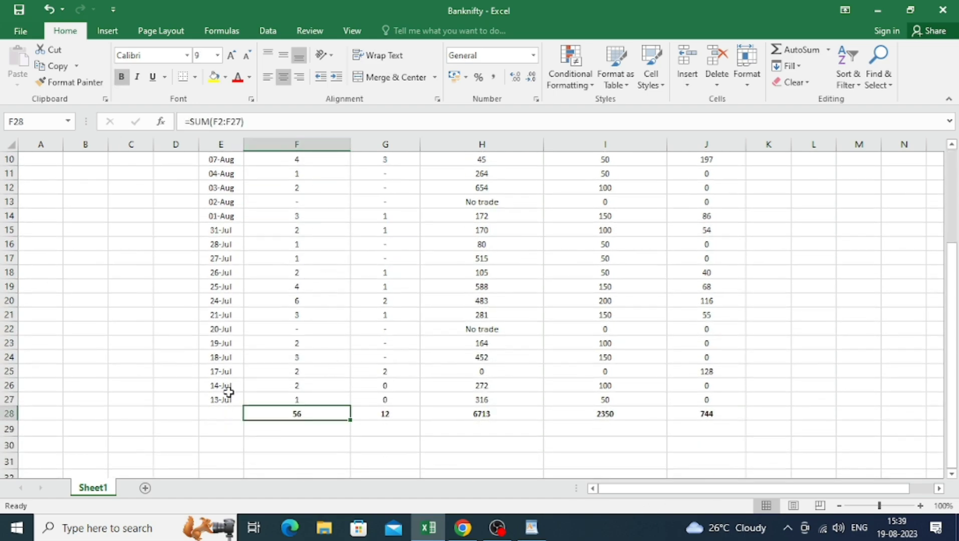
scroll(231, 276, "up", 3)
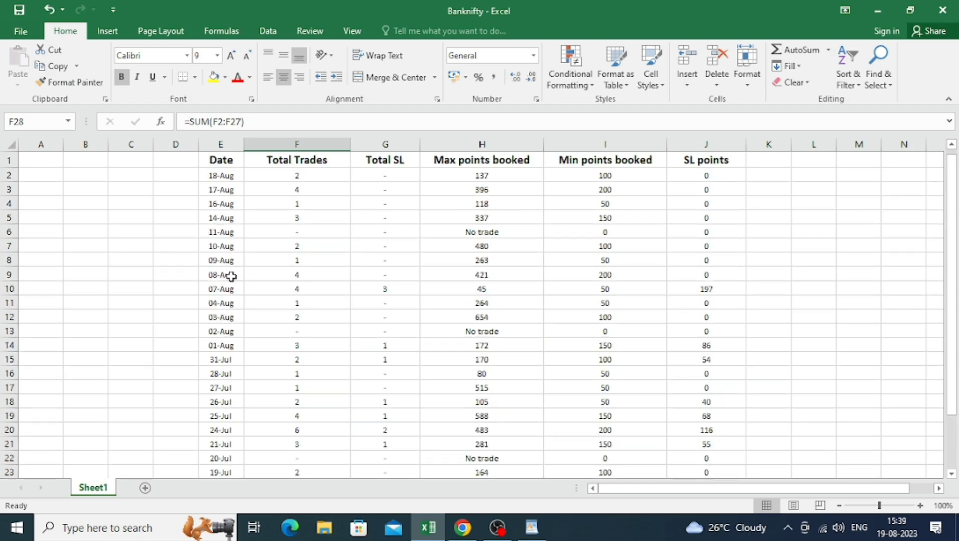
scroll(163, 338, "down", 3)
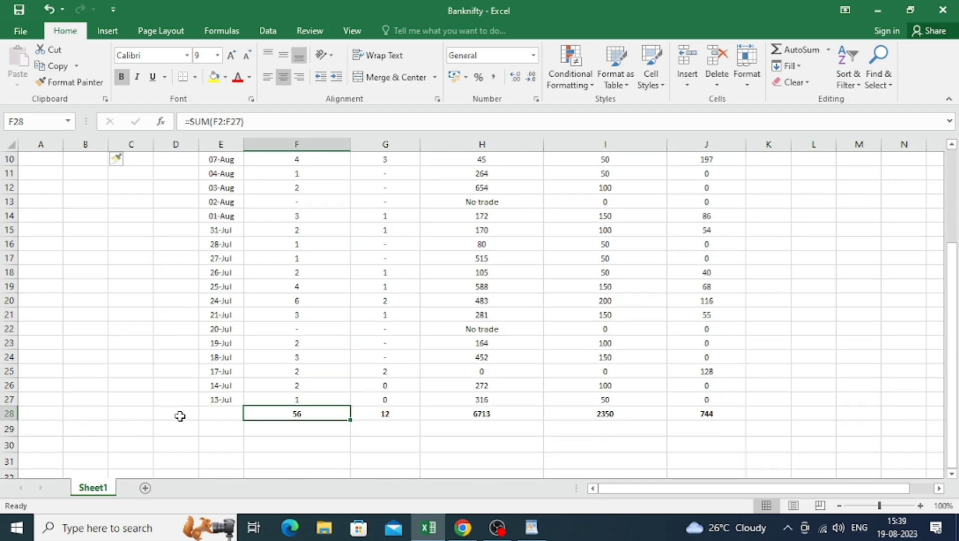
scroll(214, 401, "up", 3)
scroll(263, 208, "down", 3)
- Inspect the Total SL and SL points sums in row 28, and review the Max points booked column with its sum
left_click(386, 414)
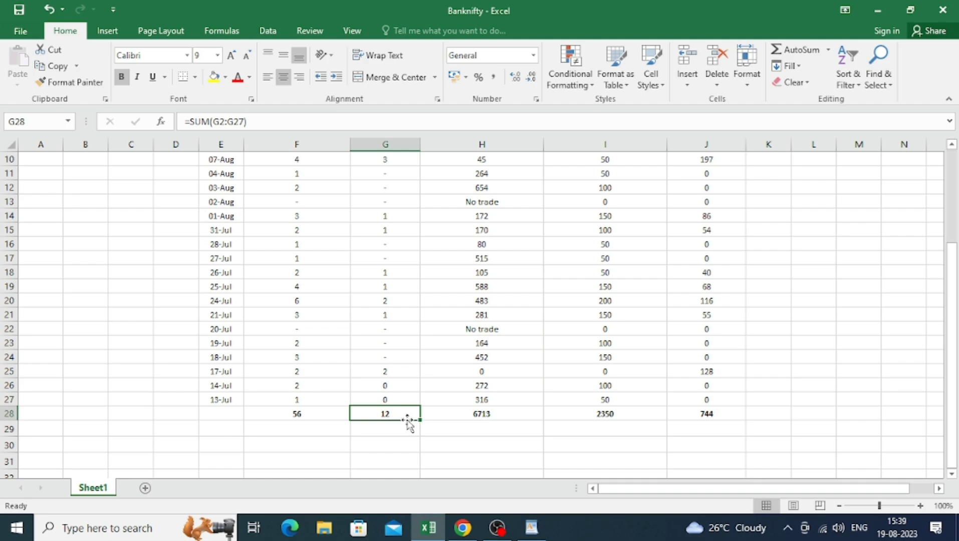
left_click(725, 414)
left_click(449, 413)
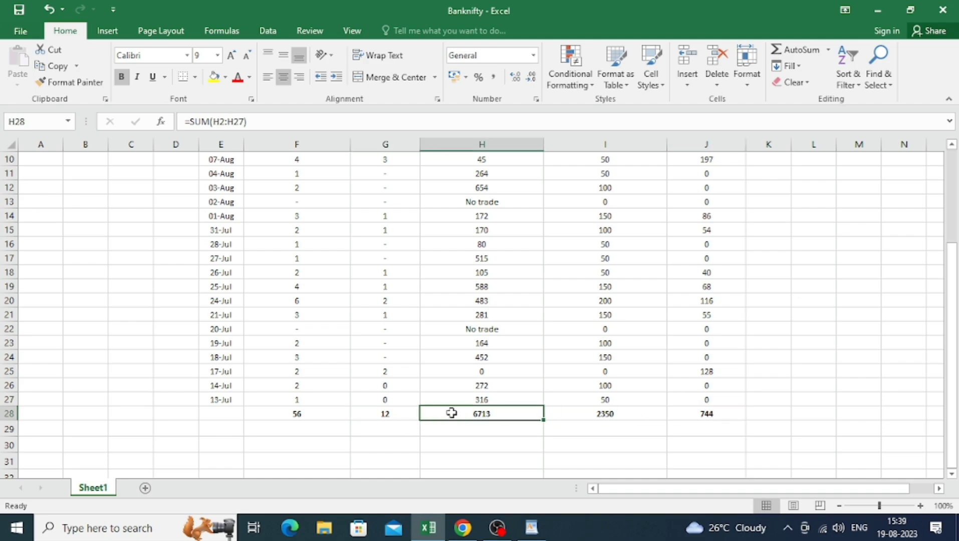
scroll(493, 396, "up", 3)
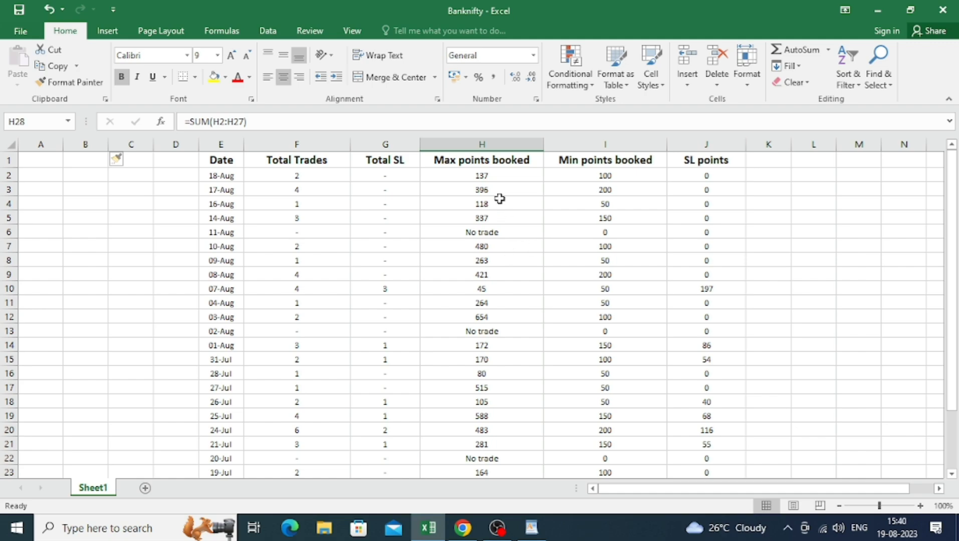
scroll(500, 216, "down", 2)
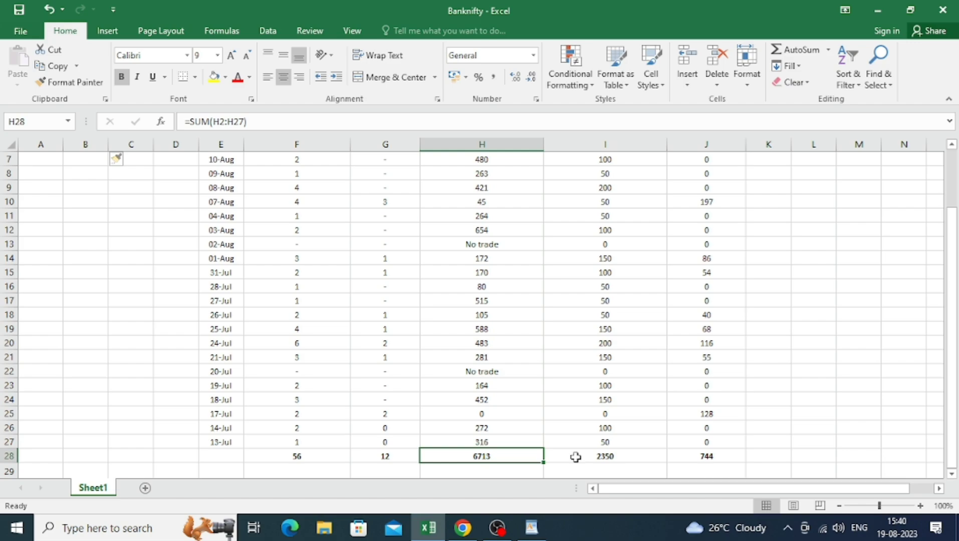
scroll(575, 457, "up", 2)
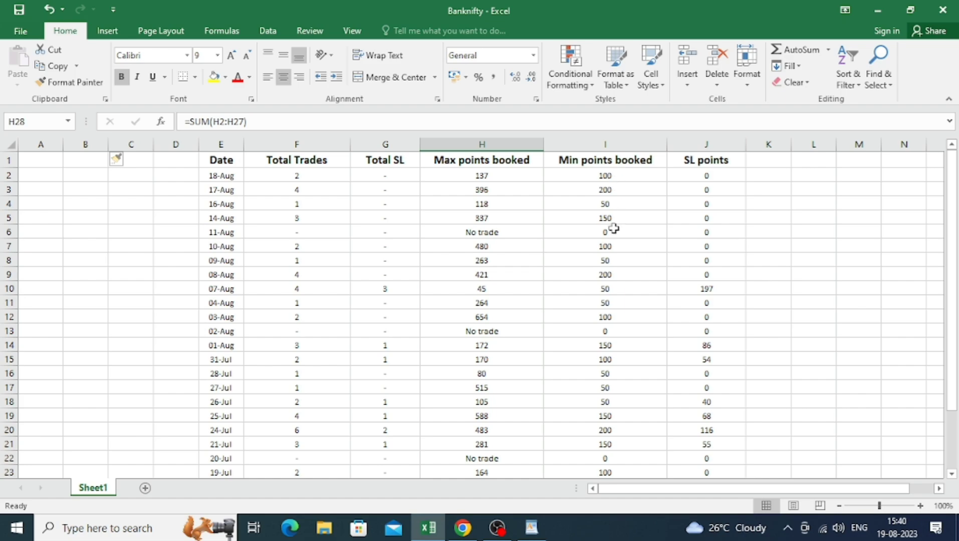
- Review the Min points booked column and compare its sum in I28 with the Max points booked sum in H28
scroll(600, 215, "down", 2)
scroll(600, 215, "down", 2)
left_click(622, 372)
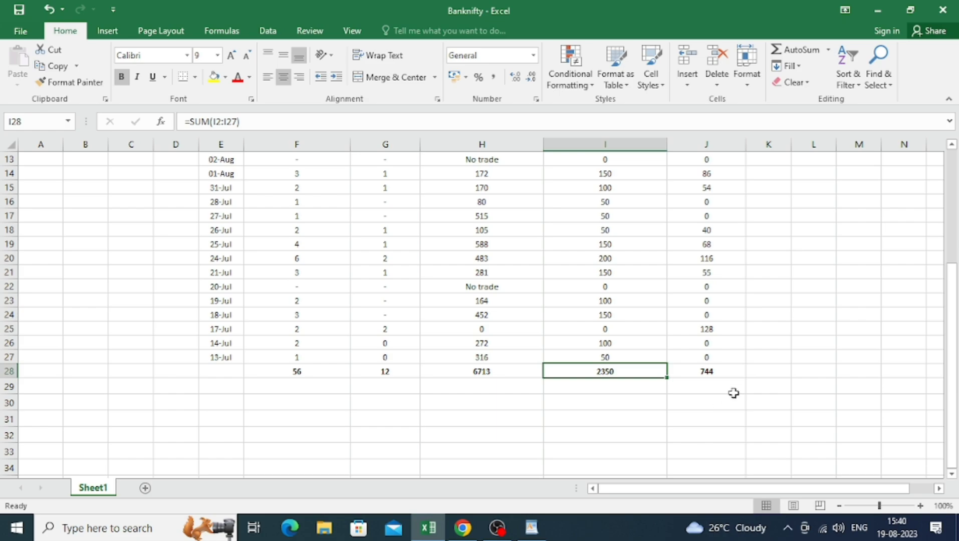
scroll(734, 394, "up", 4)
scroll(734, 393, "down", 2)
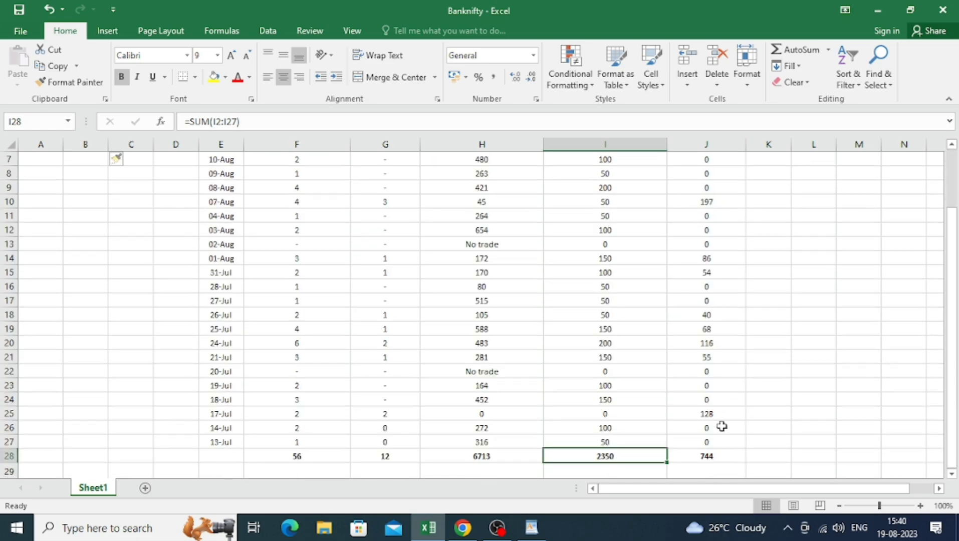
left_click(497, 457)
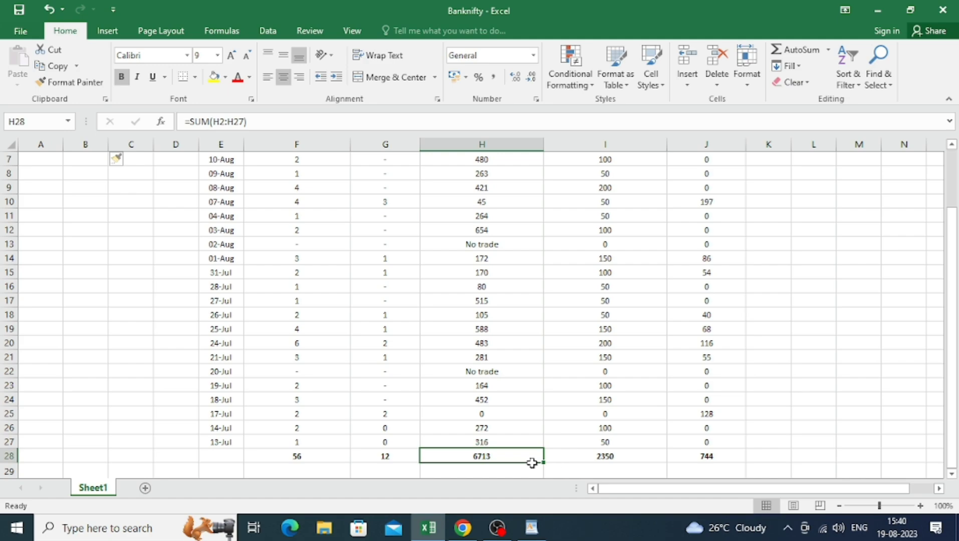
left_click(577, 460)
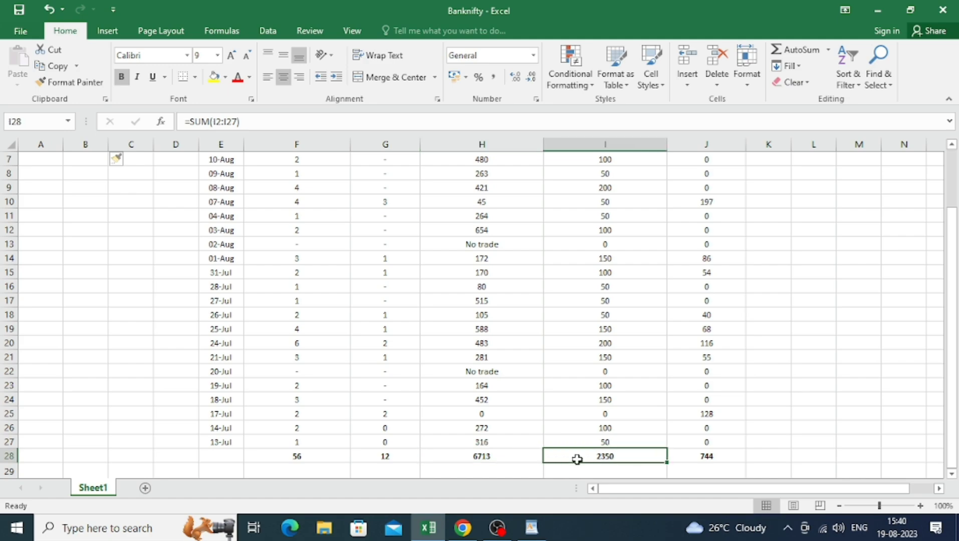
- Review the SL points column and compare its sum in J28 with the Min points booked sum in I28
scroll(698, 374, "up", 2)
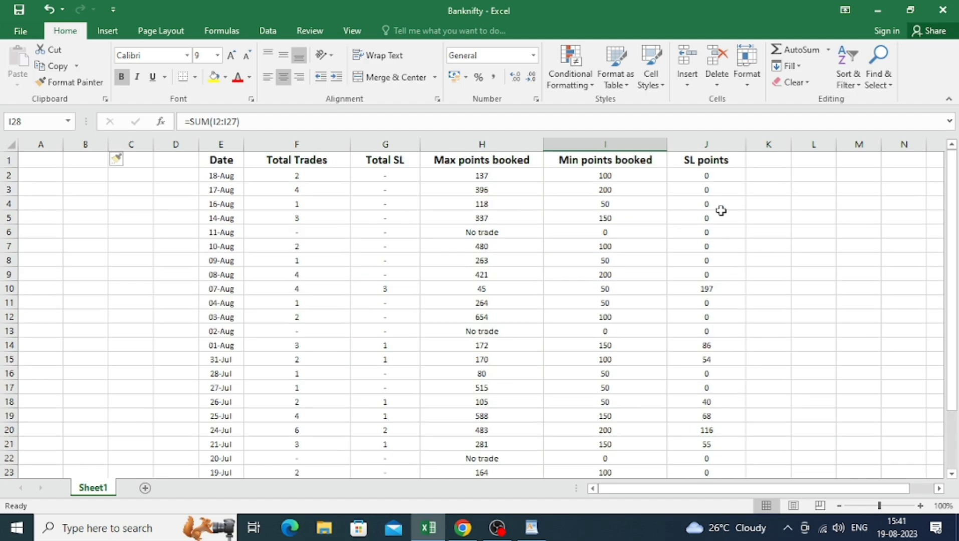
scroll(712, 220, "down", 3)
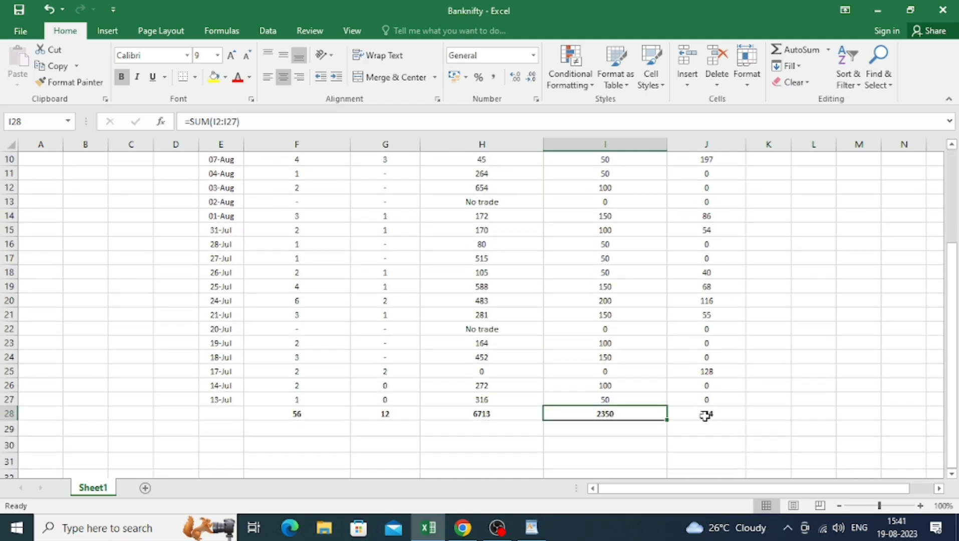
left_click(705, 415)
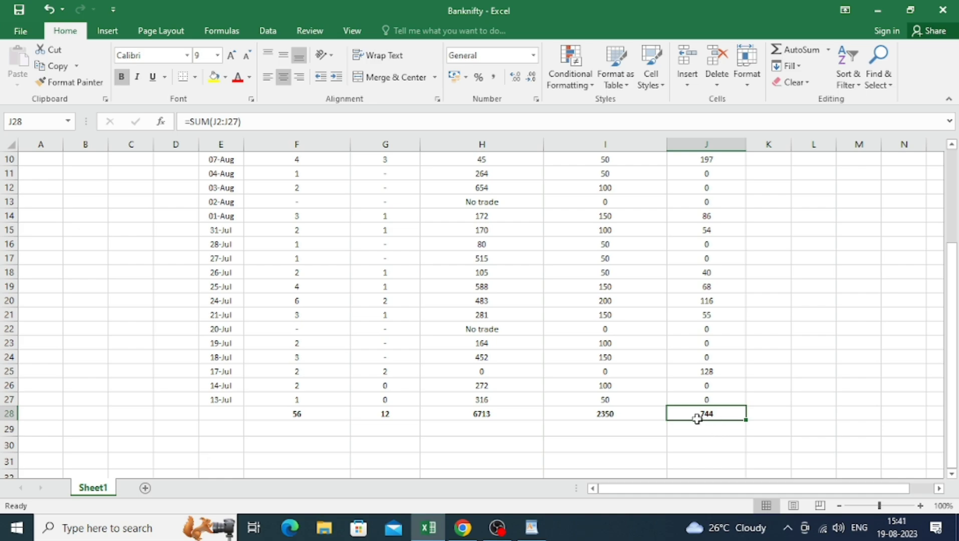
left_click(598, 417)
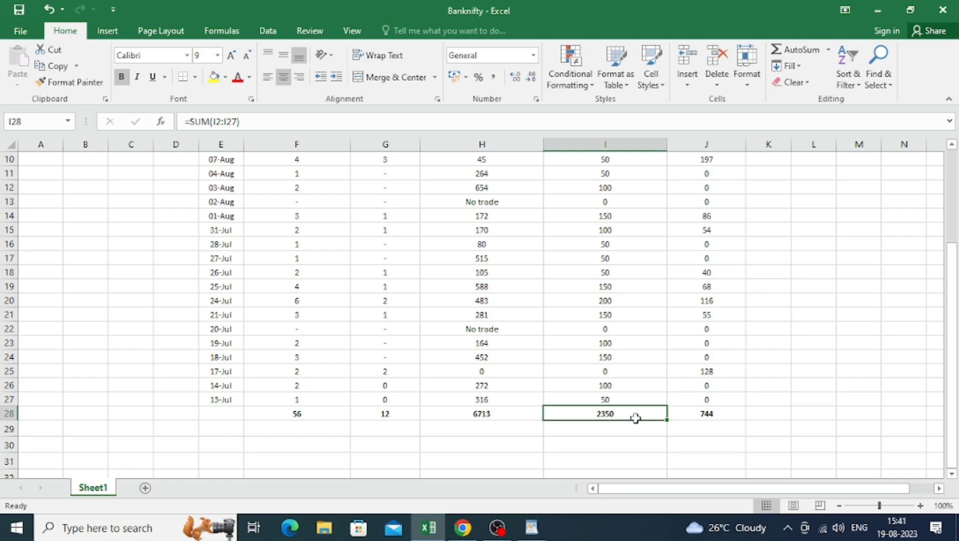
- Examine the sum in G28 and the daily entries of the Total SL column
scroll(634, 415, "up", 1)
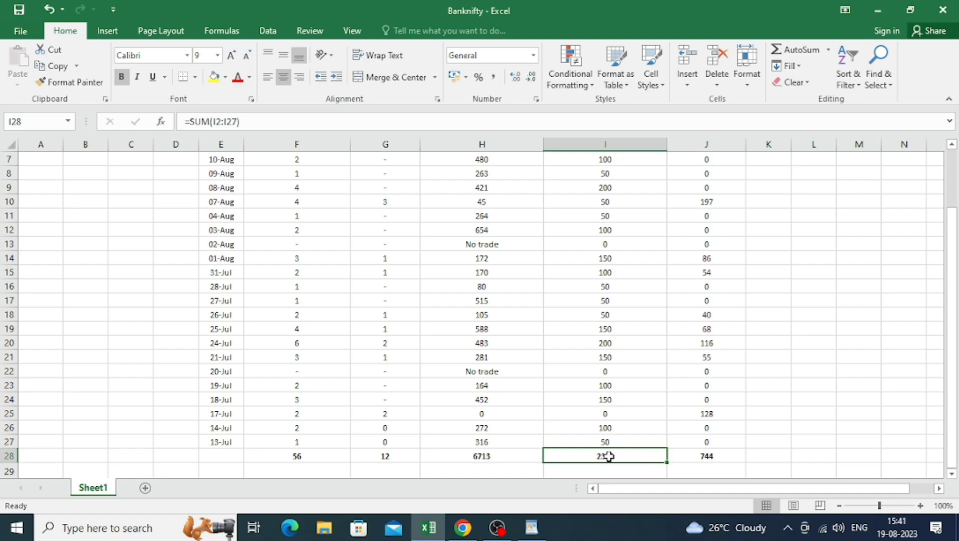
left_click(404, 457)
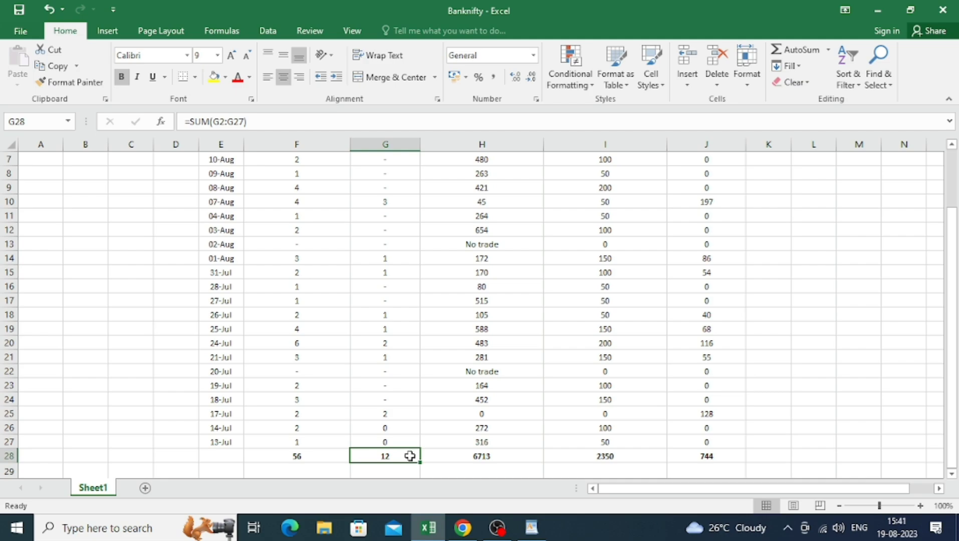
scroll(410, 456, "up", 2)
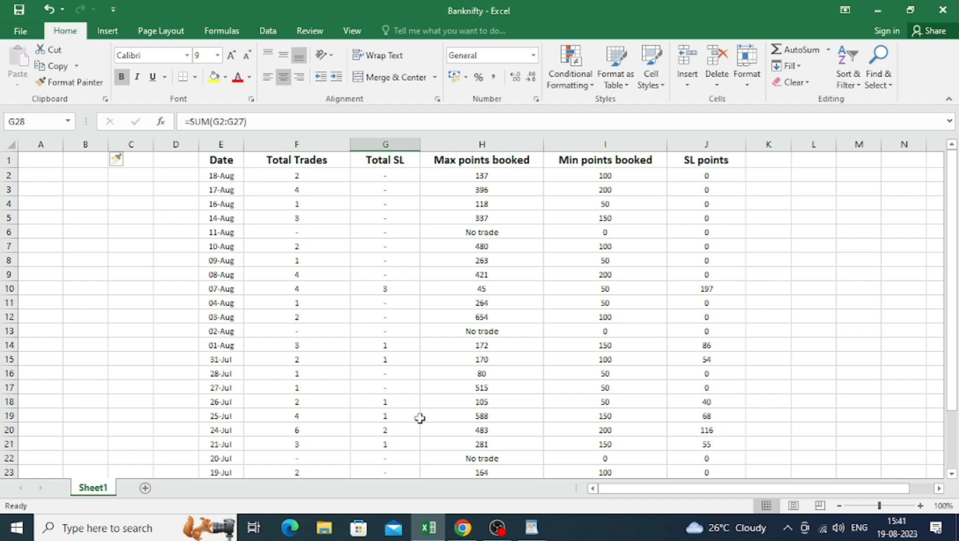
scroll(409, 423, "down", 2)
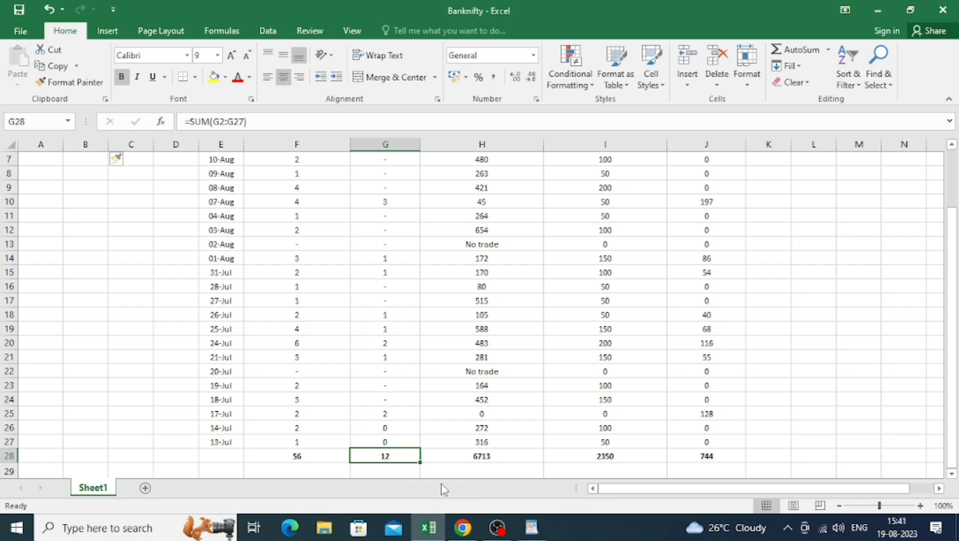
- Switch to the NIFTY BANK chart in Chrome and remove both existing EMA plots from it
mouse_move(461, 533)
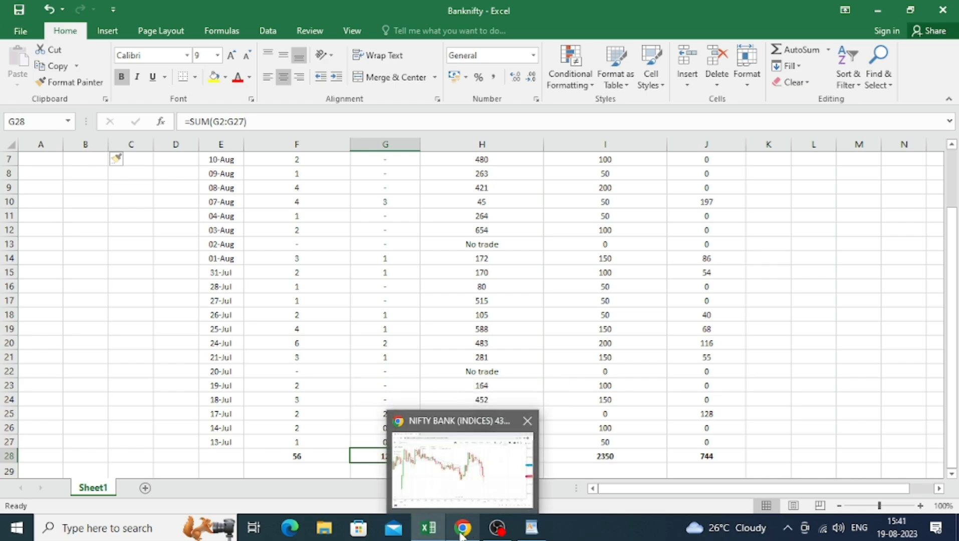
left_click(461, 530)
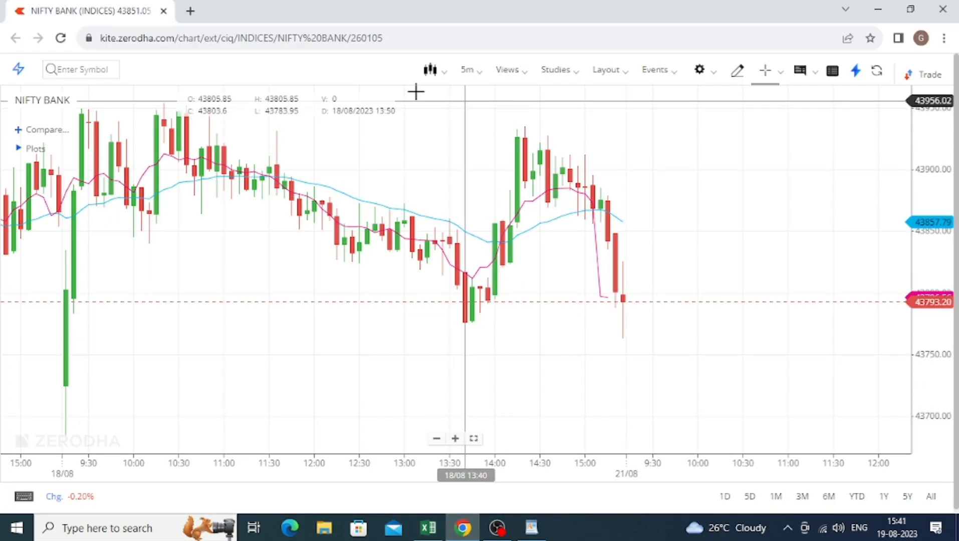
left_click(35, 149)
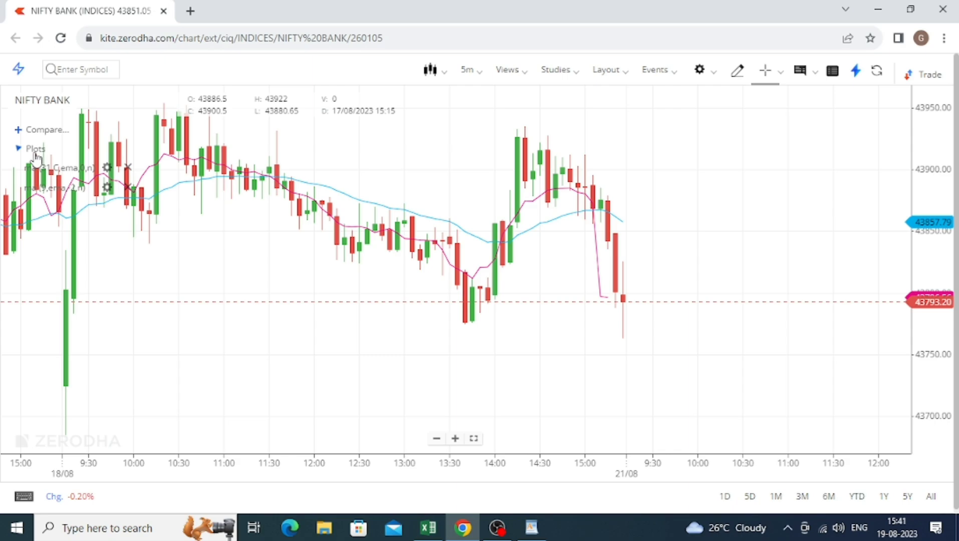
left_click(129, 167)
left_click(129, 166)
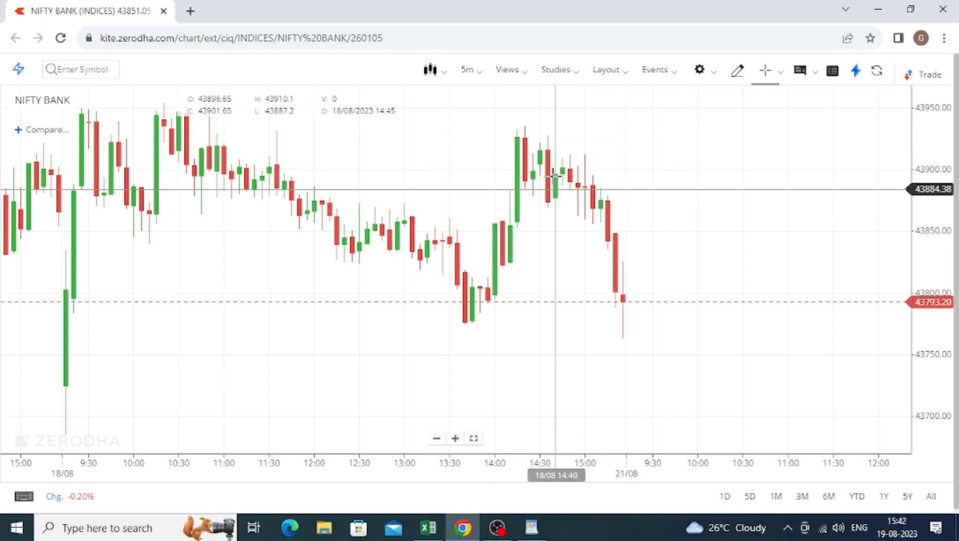
- Add a Moving Average study to the NIFTY BANK chart with period 31 and exponential type
left_click(560, 73)
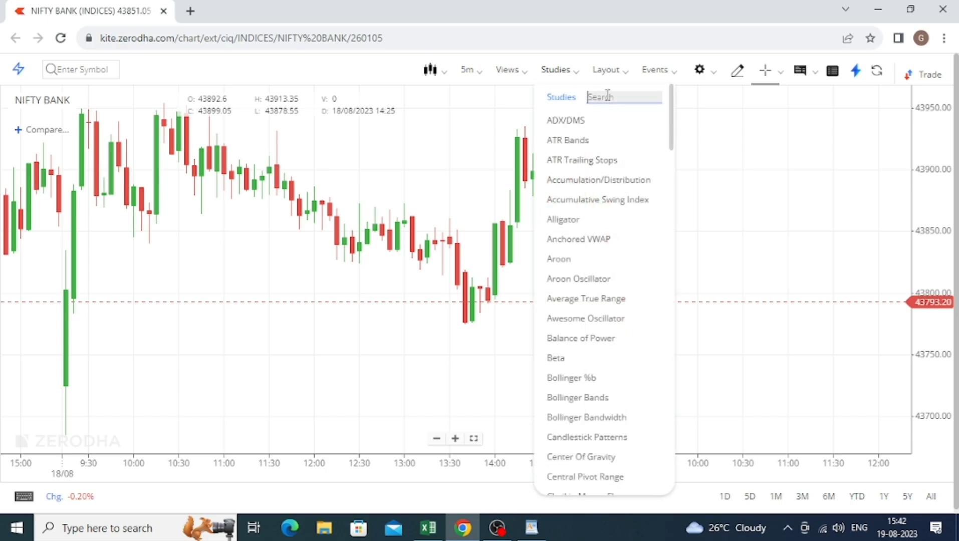
type("mov")
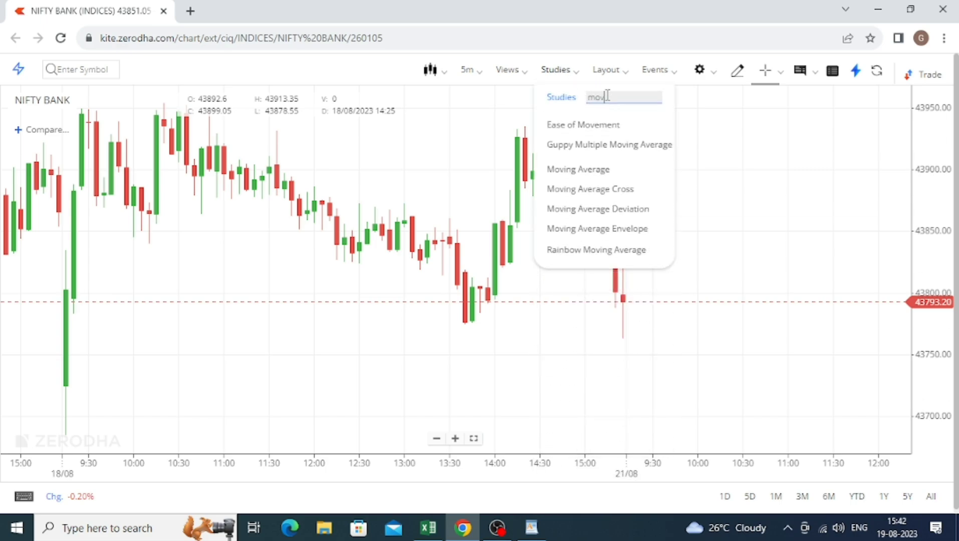
type("ing")
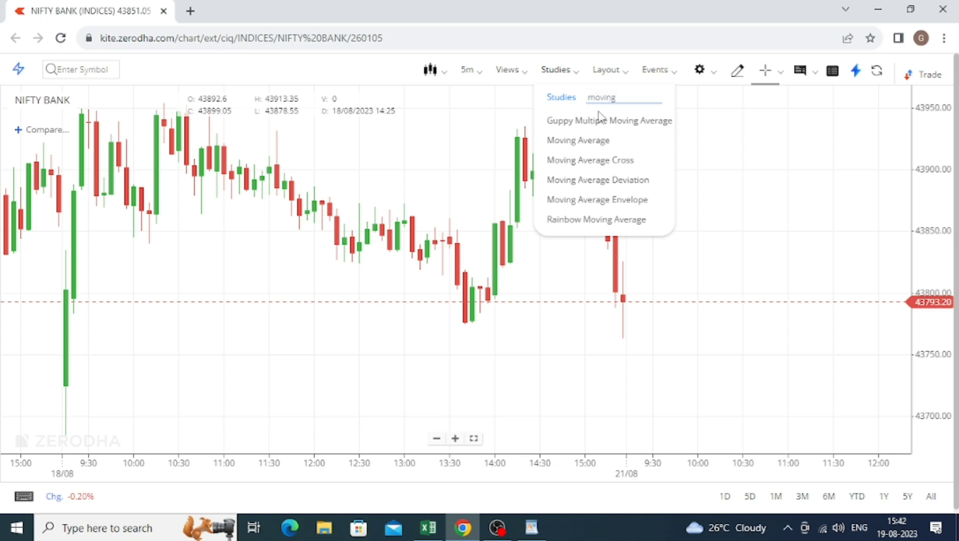
left_click(576, 142)
left_click_drag(513, 160, 486, 164)
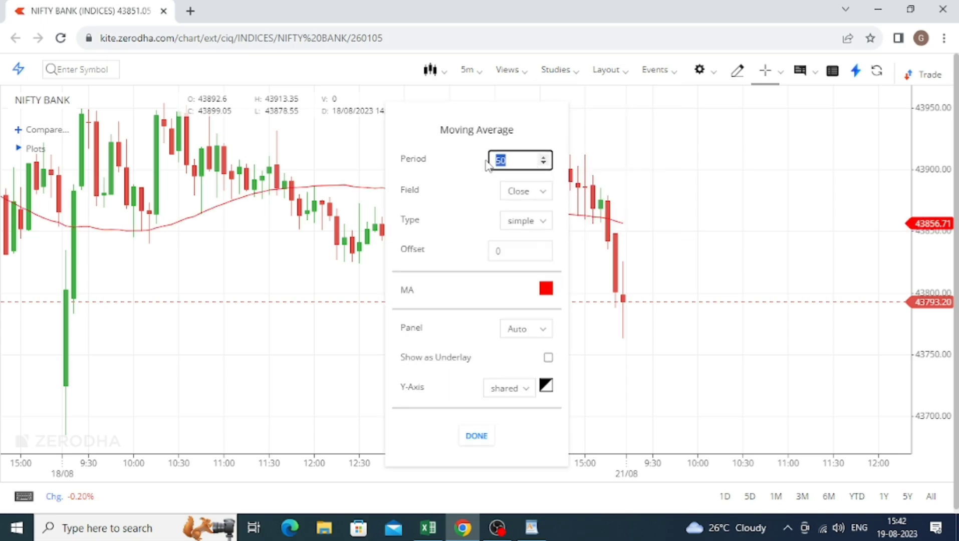
type("31")
left_click(540, 224)
left_click(547, 264)
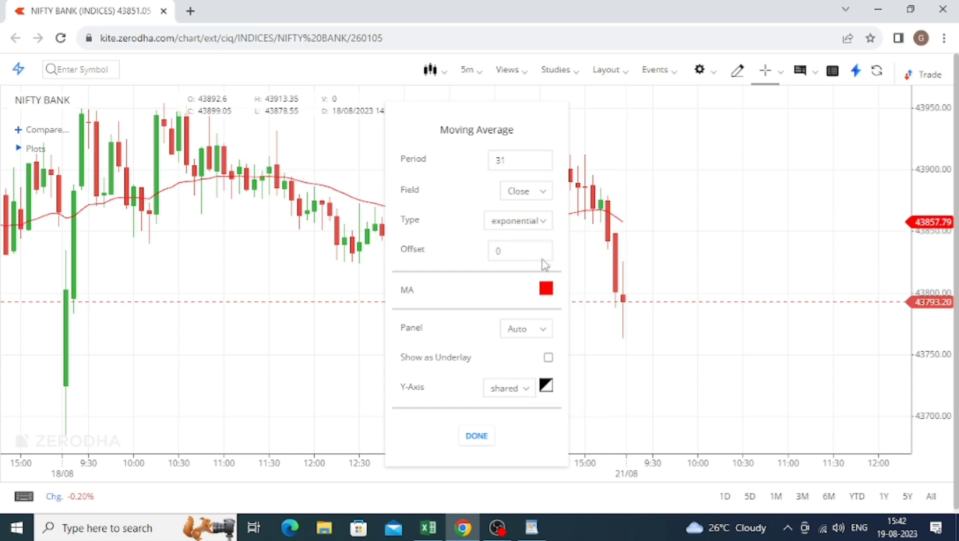
left_click(474, 437)
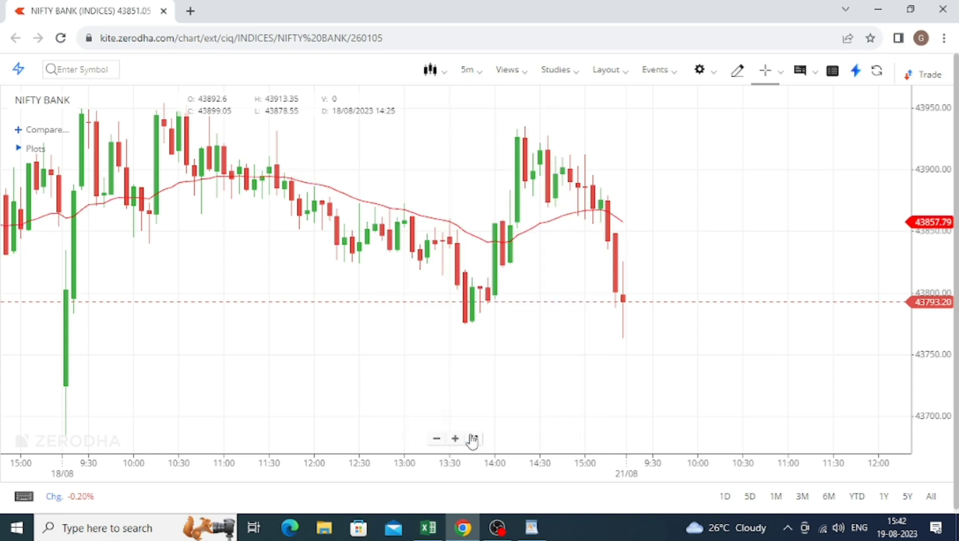
- Add a second Moving Average with period 9, exponential type and offset -2, and colour its line blue
left_click(553, 76)
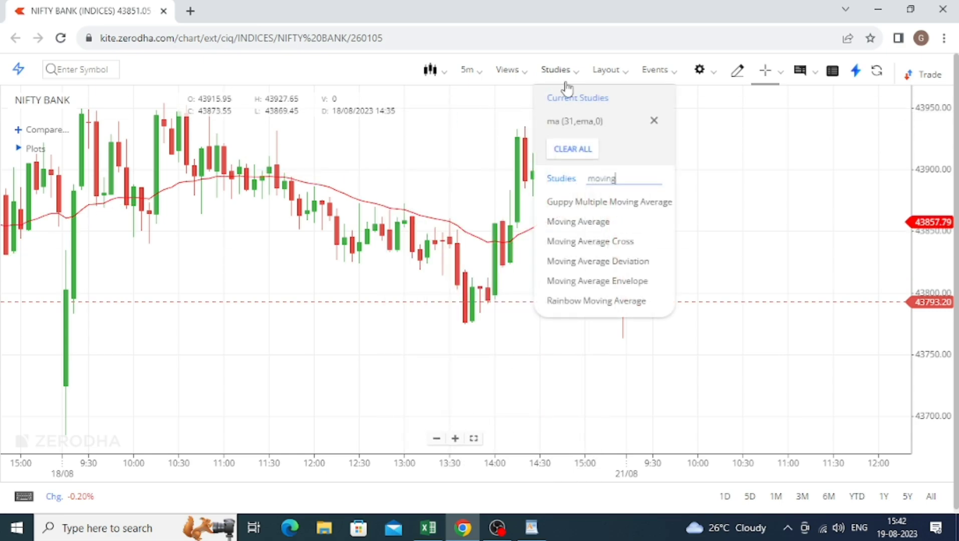
left_click(583, 223)
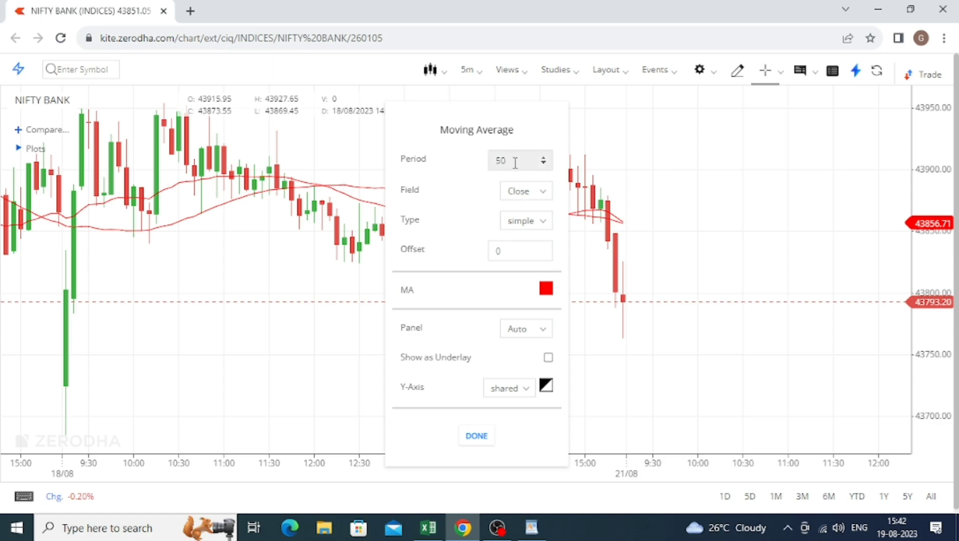
left_click_drag(514, 161, 470, 160)
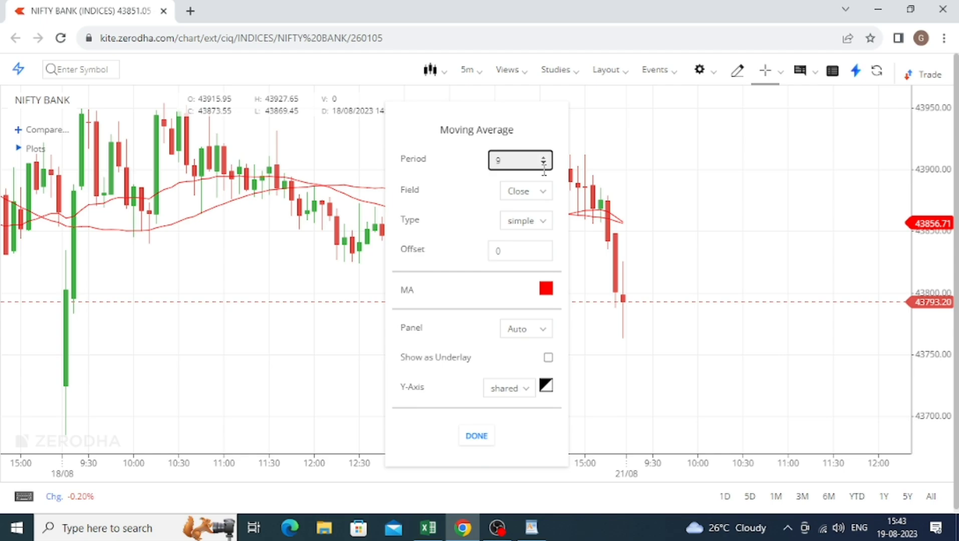
left_click(532, 220)
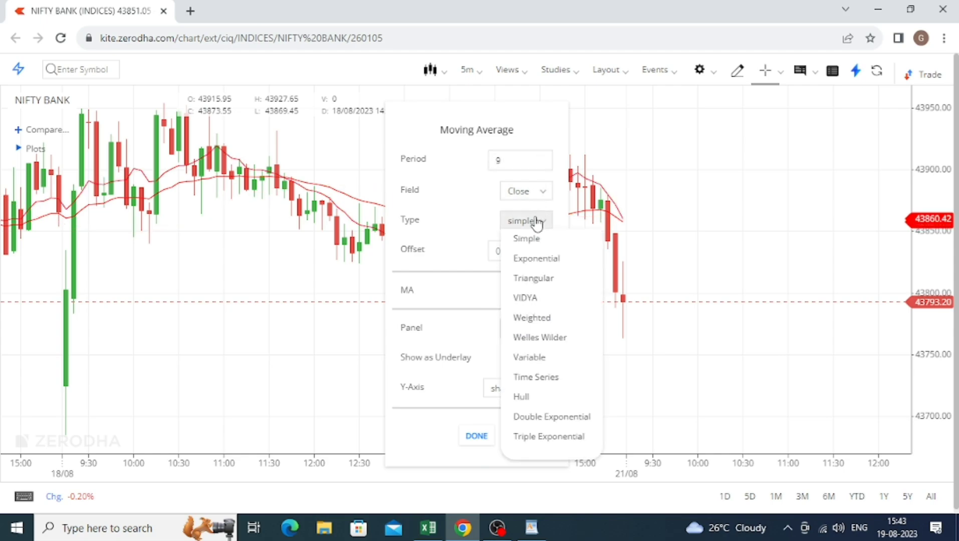
left_click(558, 258)
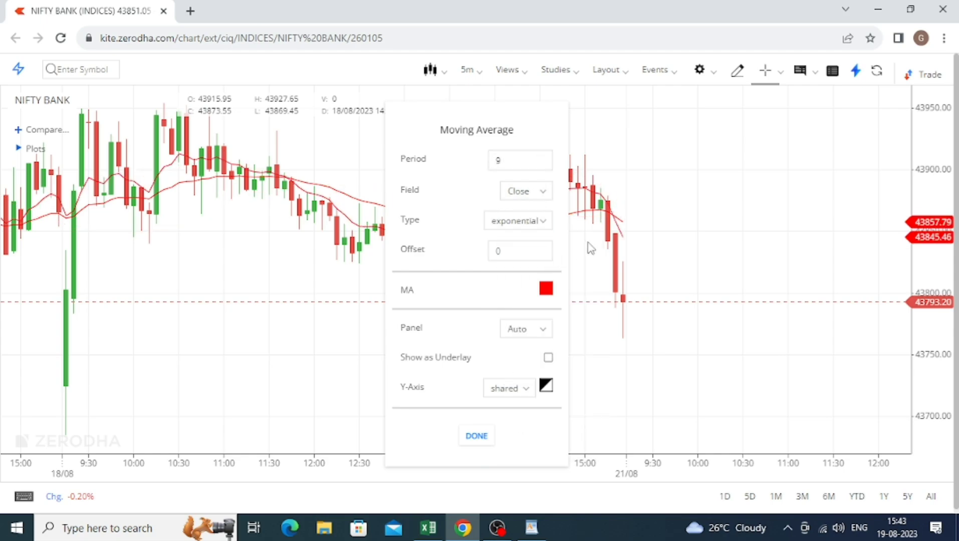
left_click(545, 256)
left_click(545, 256)
left_click(546, 289)
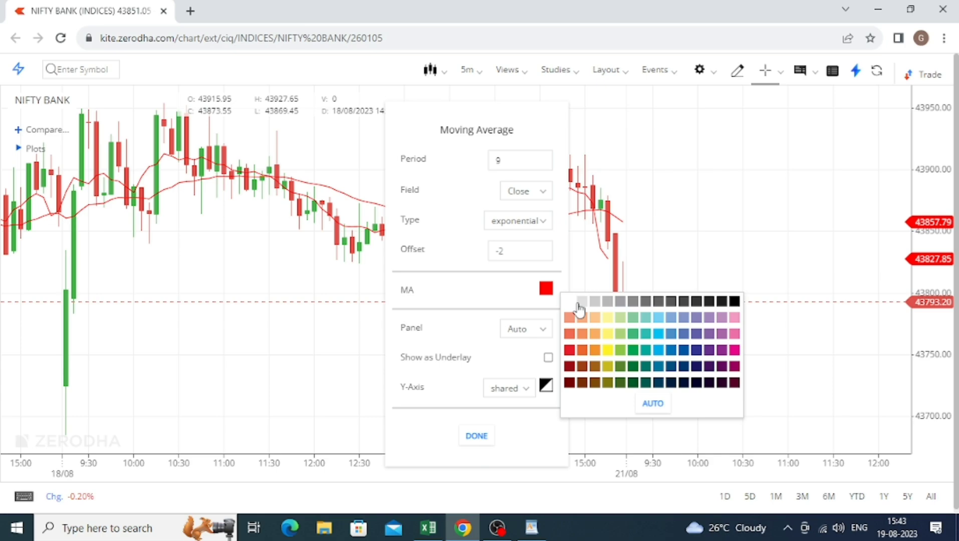
left_click(658, 349)
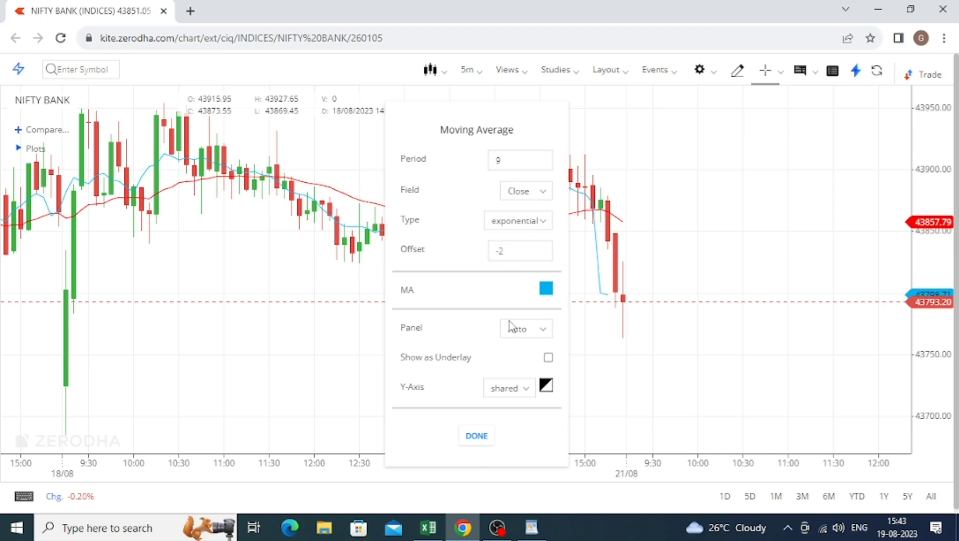
left_click(476, 437)
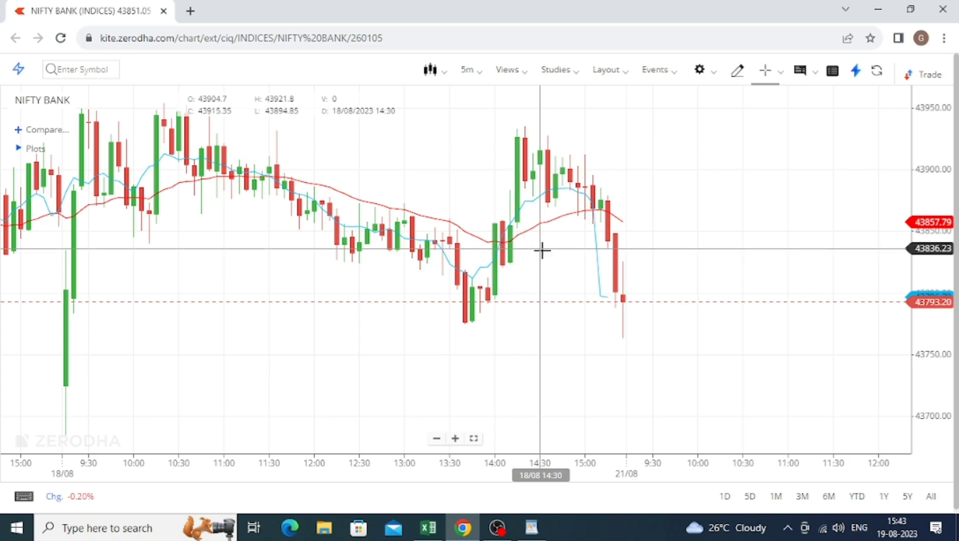
- Examine how the 9 and 31 EMA lines run against the candles of the last two sessions
left_click_drag(540, 250, 523, 283)
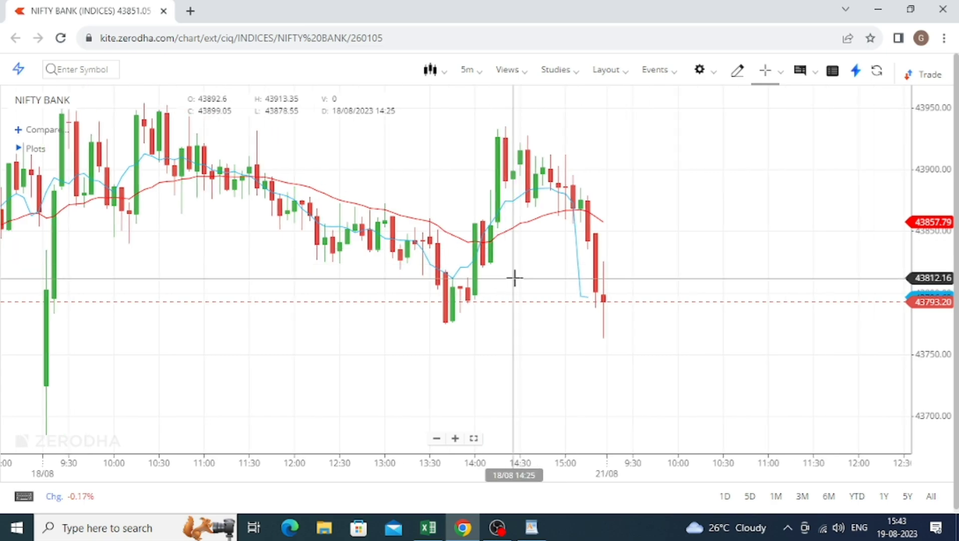
left_click_drag(278, 306, 466, 315)
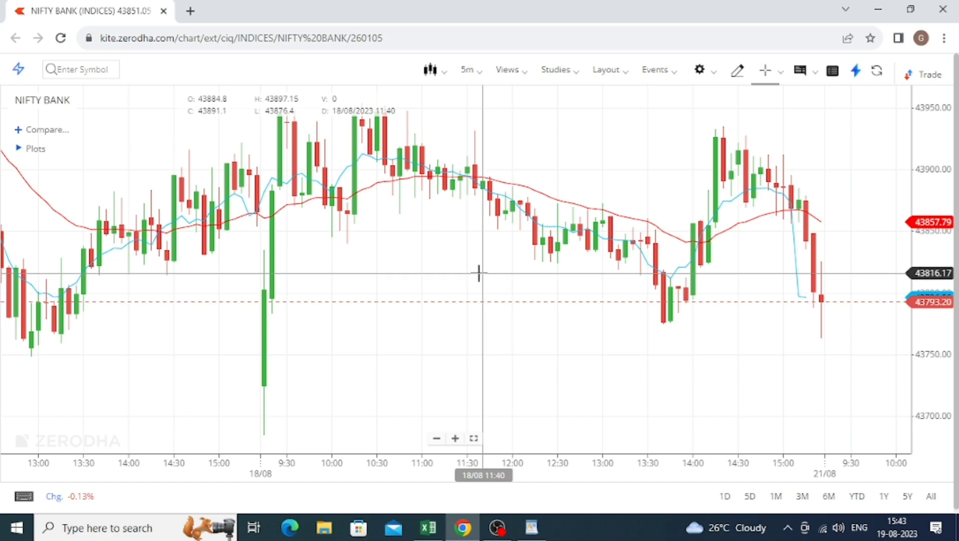
left_click_drag(479, 273, 432, 287)
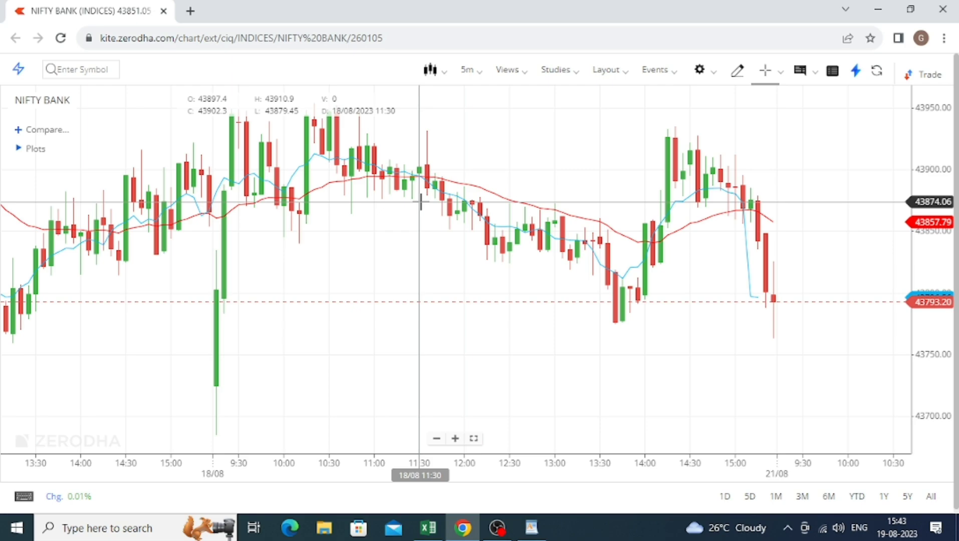
- Switch to the Banknifty workbook in Excel and check the Date column's range from 13-Jul to 18-Aug
mouse_move(429, 534)
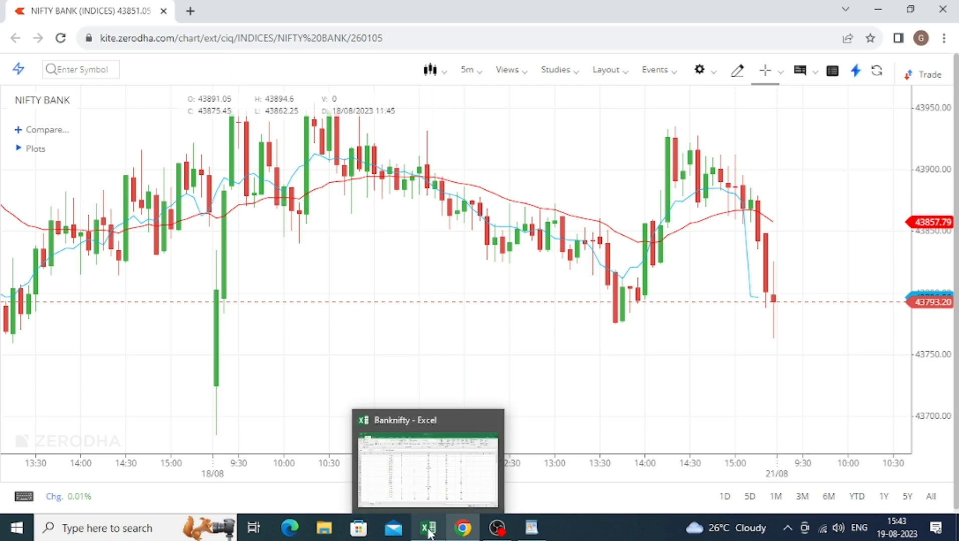
left_click(414, 475)
left_click(399, 456)
left_click(225, 439)
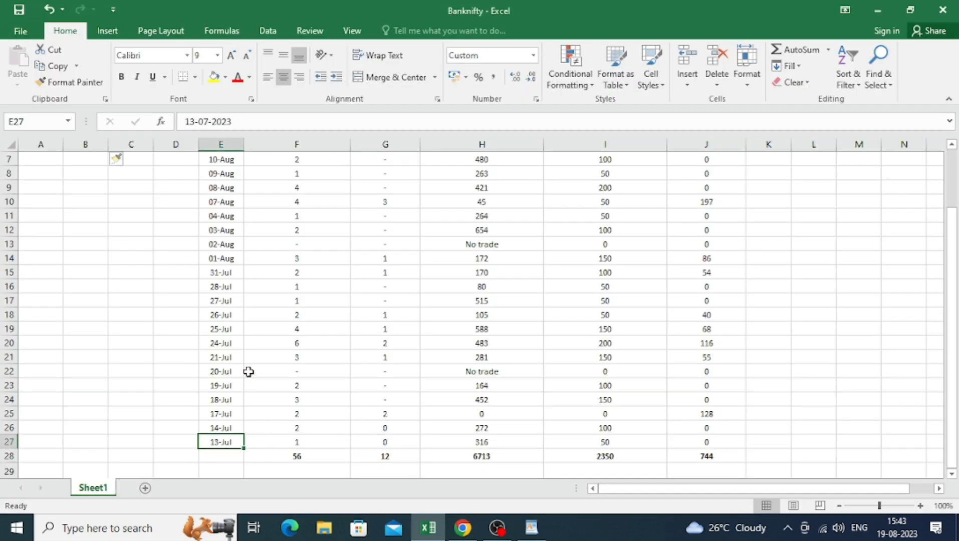
scroll(249, 372, "up", 2)
left_click(226, 176)
scroll(306, 289, "down", 3)
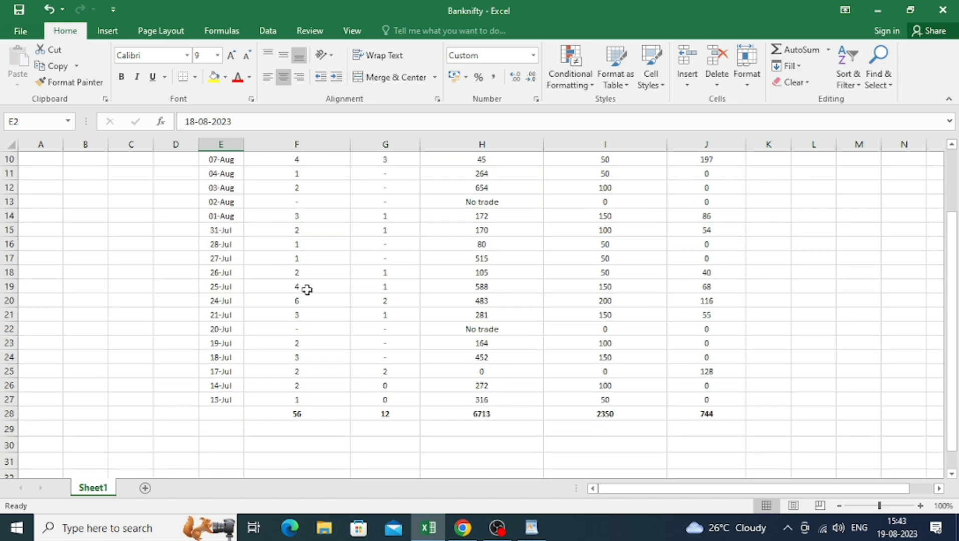
scroll(306, 290, "down", 2)
left_click(222, 315)
scroll(516, 302, "up", 4)
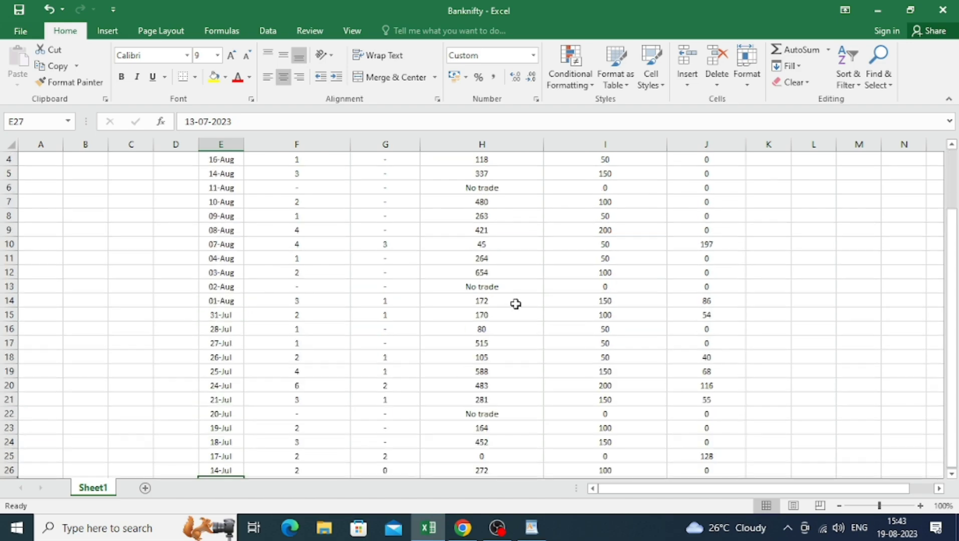
scroll(705, 174, "up", 1)
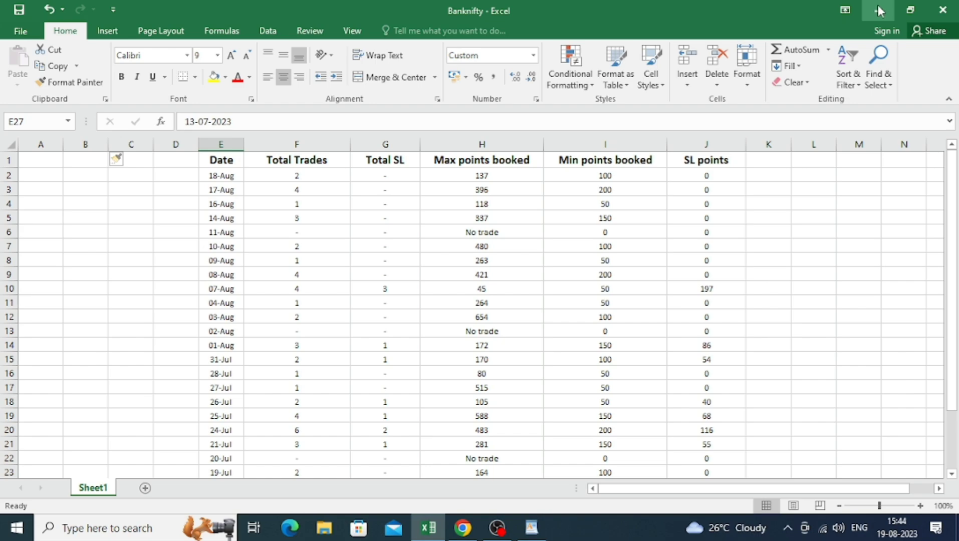
- Review the daily trade results in the whole table against the column sums in row 28
scroll(406, 245, "down", 3)
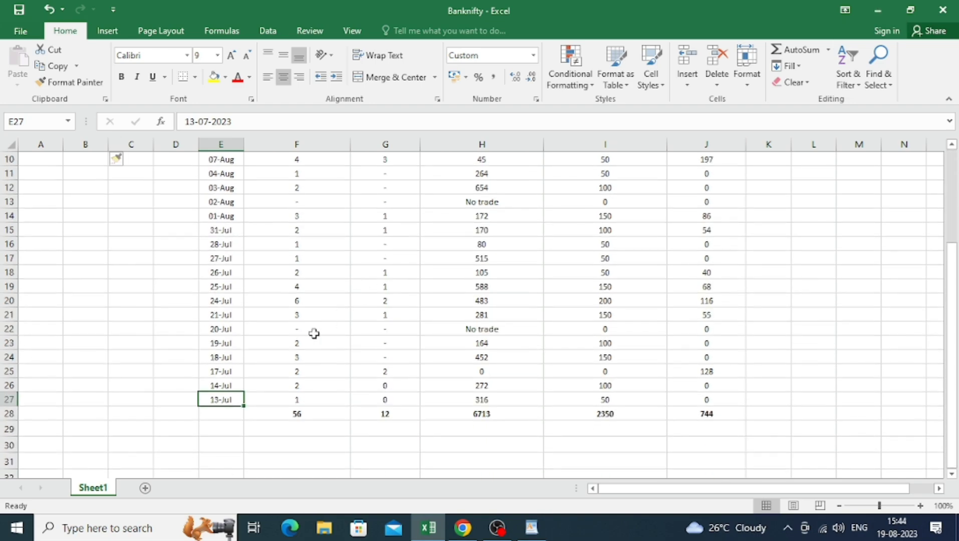
scroll(416, 370, "up", 3)
scroll(443, 361, "down", 1)
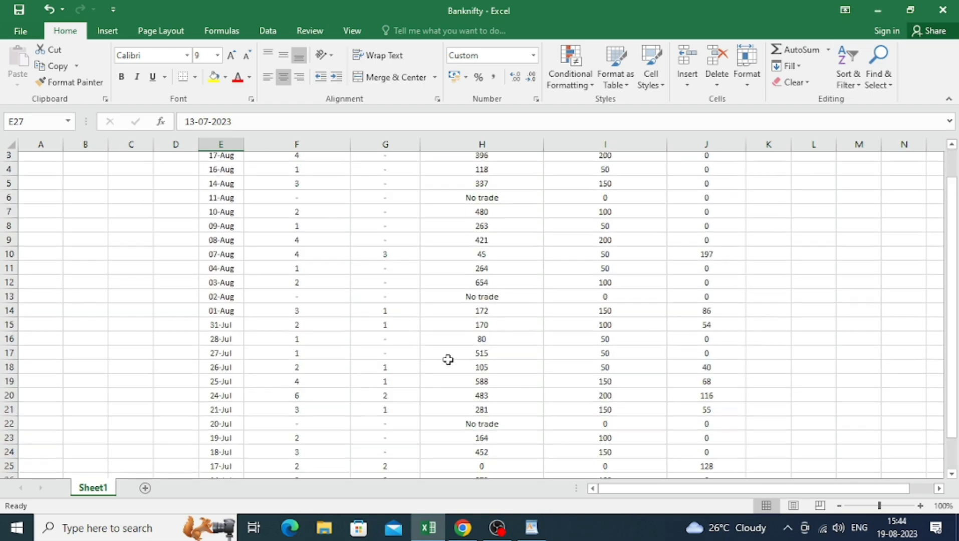
scroll(448, 360, "down", 2)
scroll(499, 357, "up", 2)
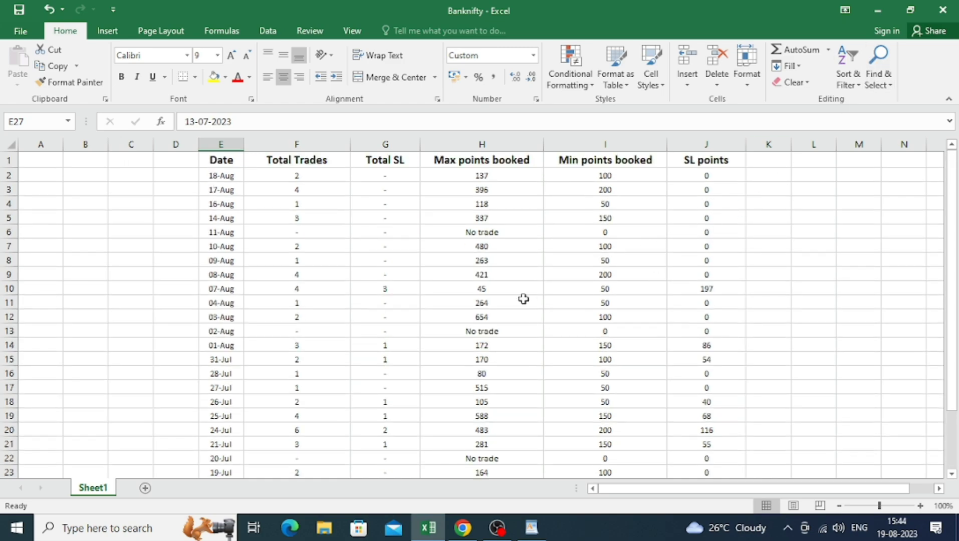
scroll(522, 295, "down", 2)
scroll(489, 280, "up", 2)
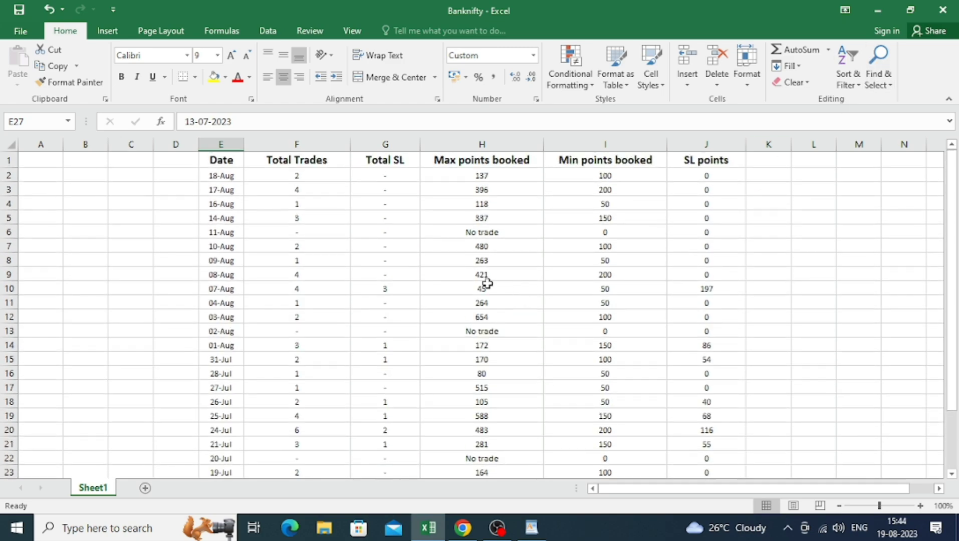
- Compare Total Trades with Max points booked for 09-Aug, 16-Aug and 27-Jul
left_click(303, 262)
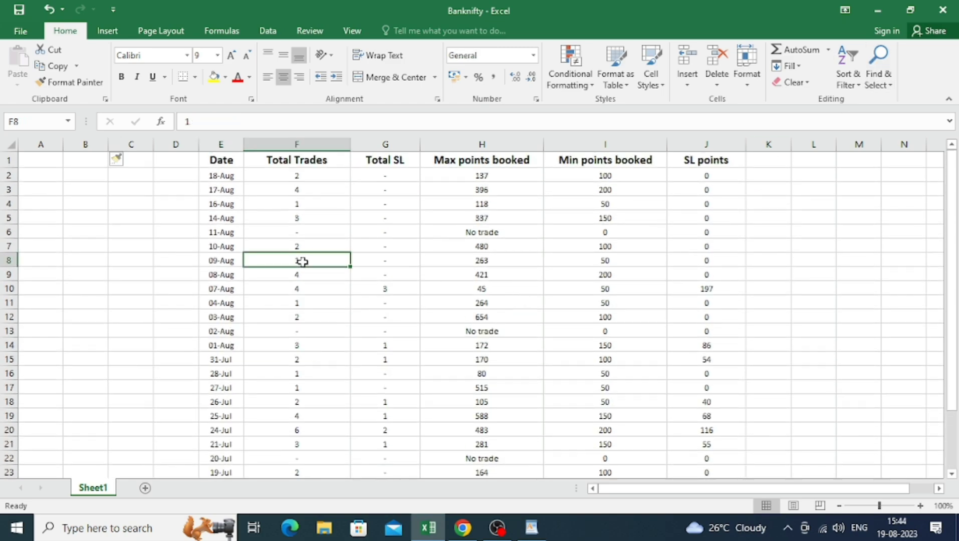
left_click(492, 260)
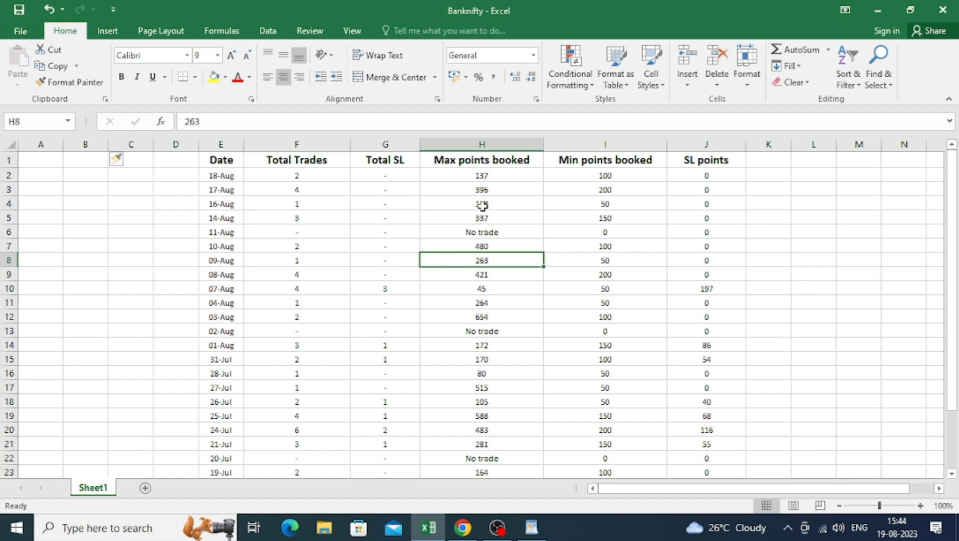
left_click(330, 205)
left_click(466, 206)
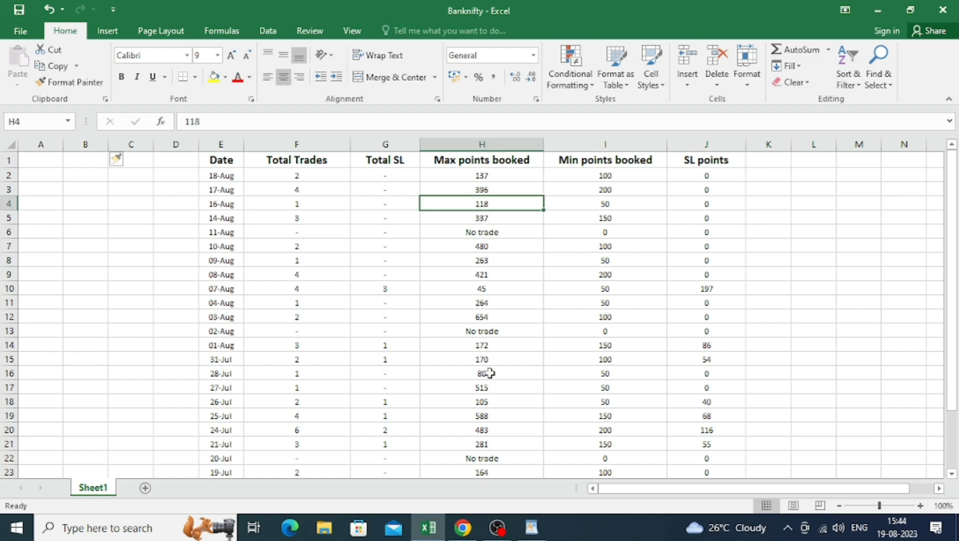
left_click(313, 389)
left_click(474, 390)
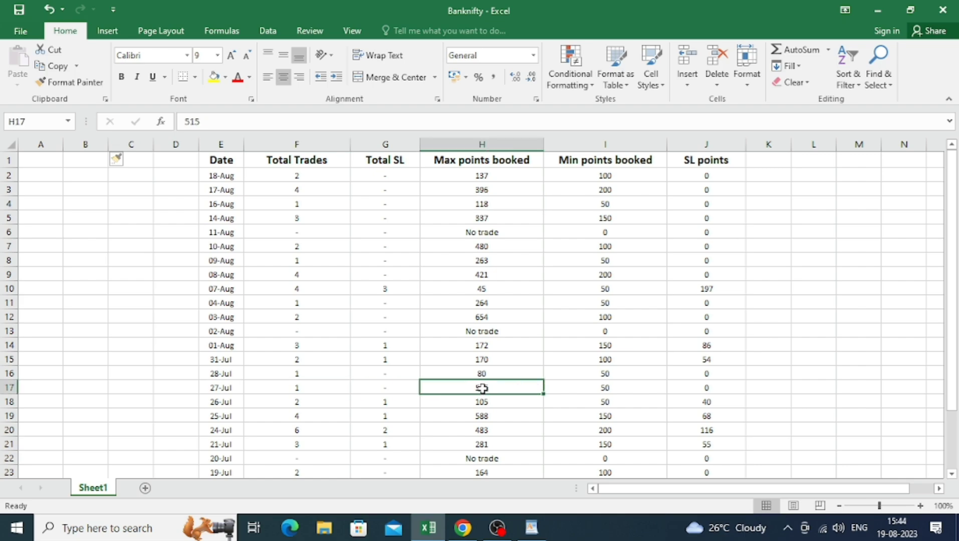
- Compare Total Trades with Max points booked for 13-Jul, 28-Jul and 07-Aug
scroll(482, 389, "down", 2)
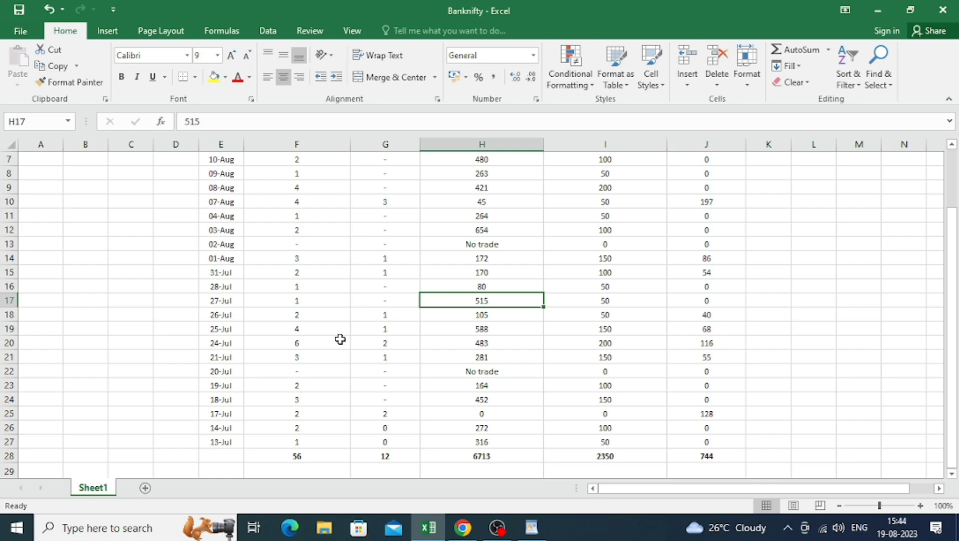
left_click(326, 444)
left_click(456, 441)
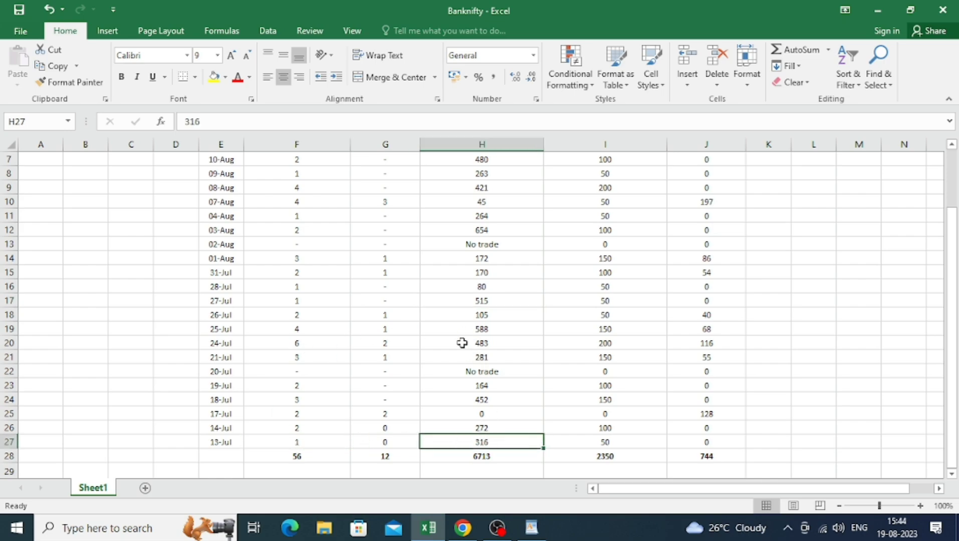
scroll(464, 311, "up", 1)
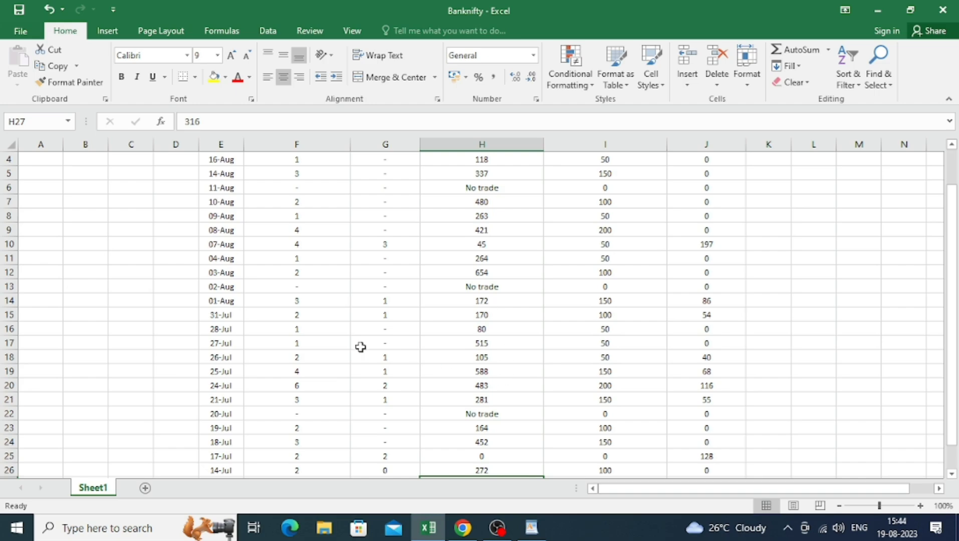
left_click(313, 326)
left_click(458, 327)
scroll(475, 300, "up", 1)
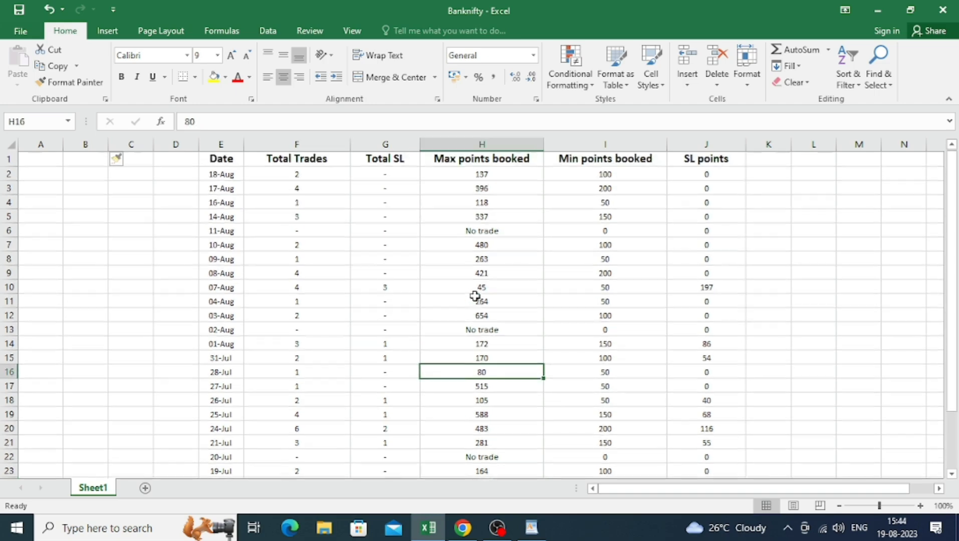
left_click(328, 292)
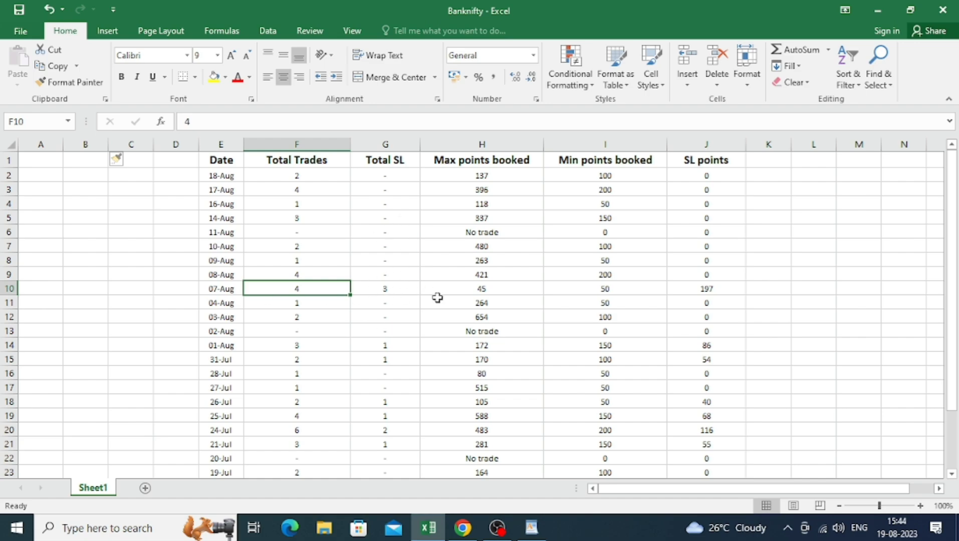
left_click(486, 289)
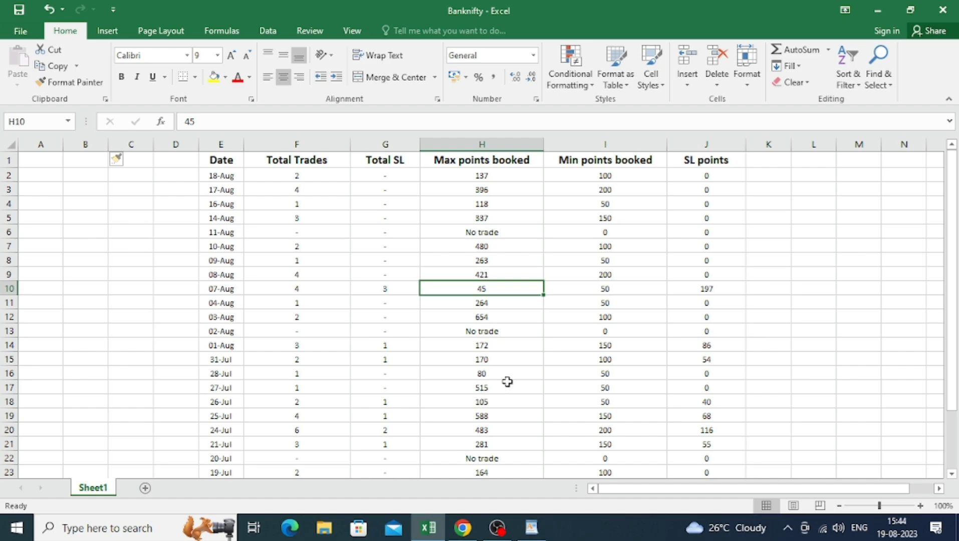
- Switch back to the NIFTY BANK chart in Zerodha Kite and draw horizontal lines at about 43941 and 43869
left_click(881, 12)
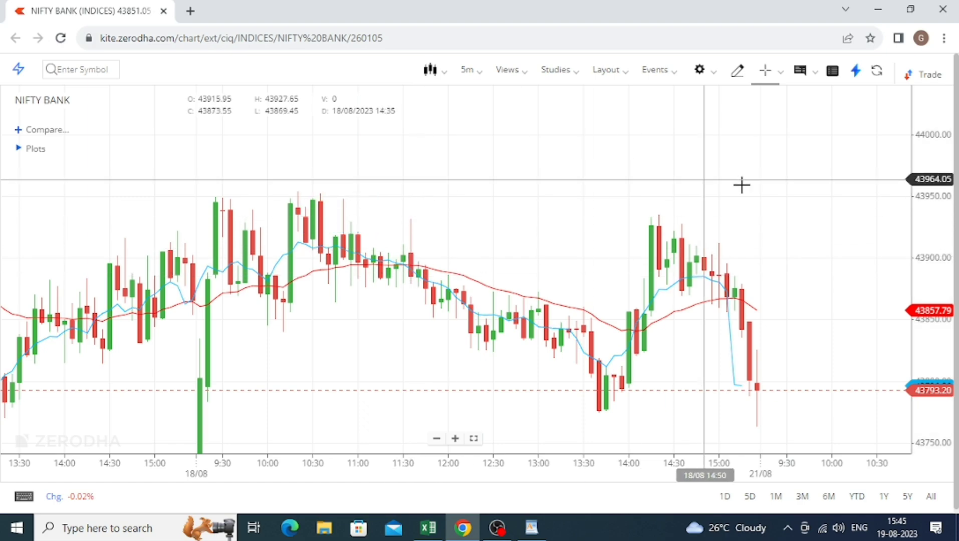
left_click(737, 71)
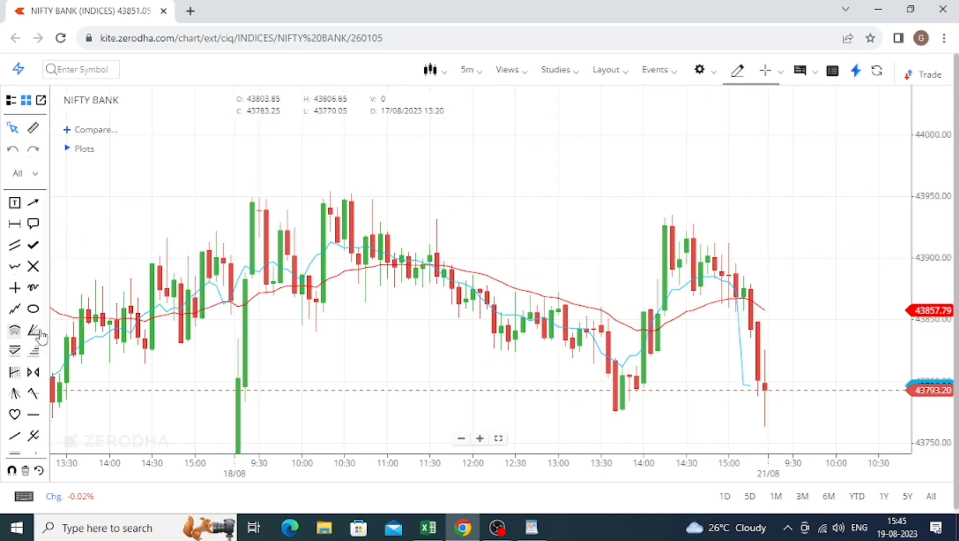
left_click(33, 415)
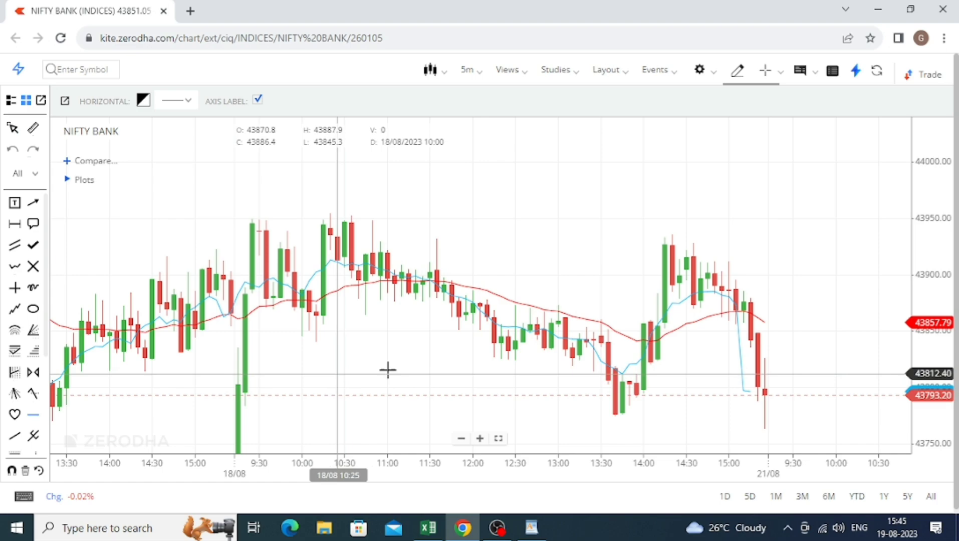
left_click(439, 228)
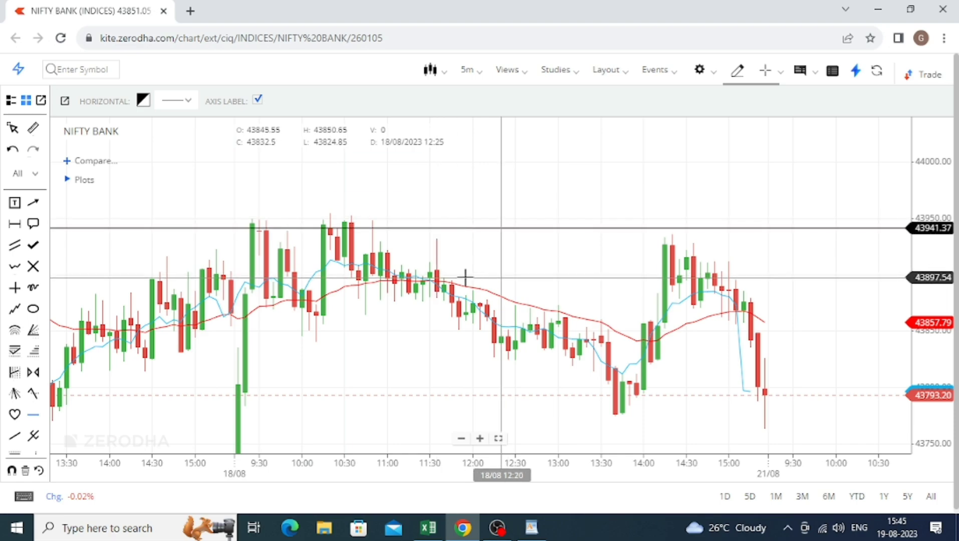
left_click(443, 309)
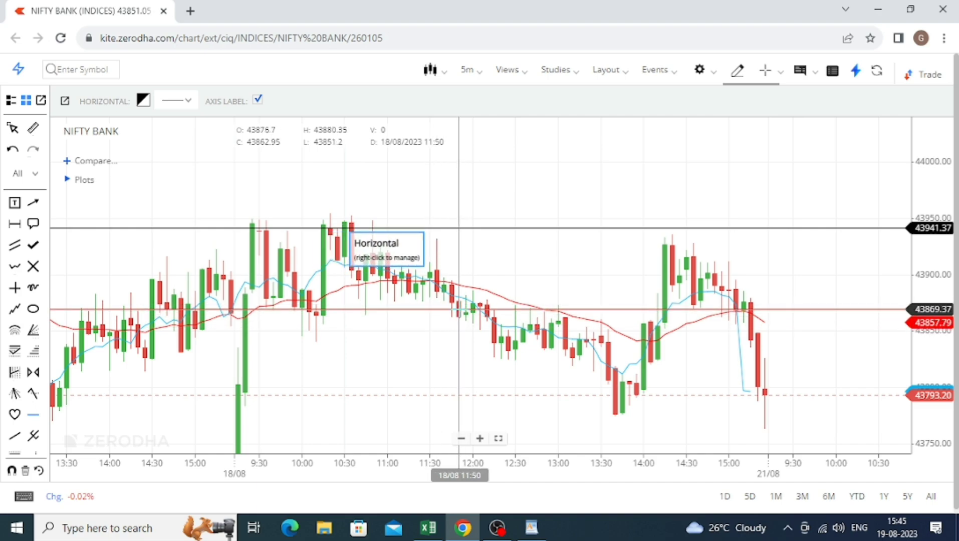
left_click(442, 309)
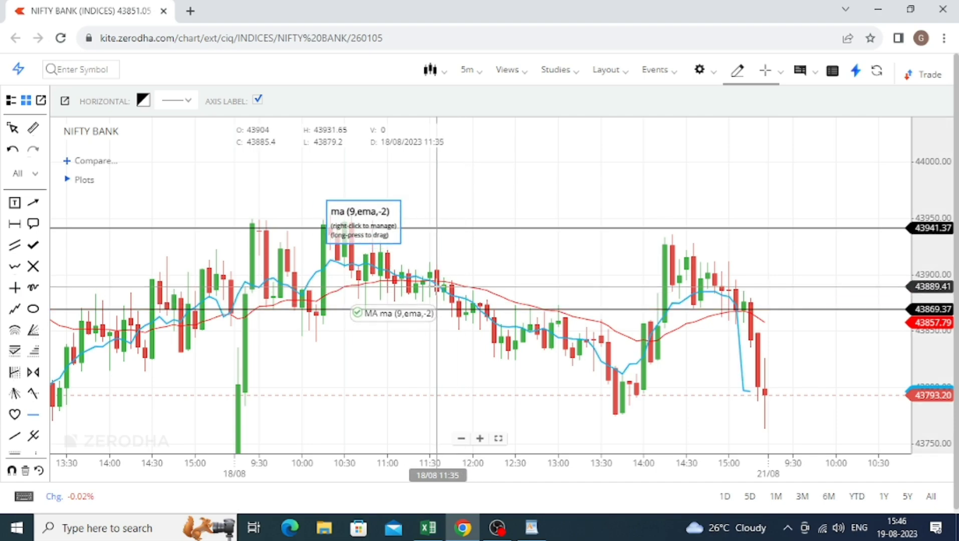